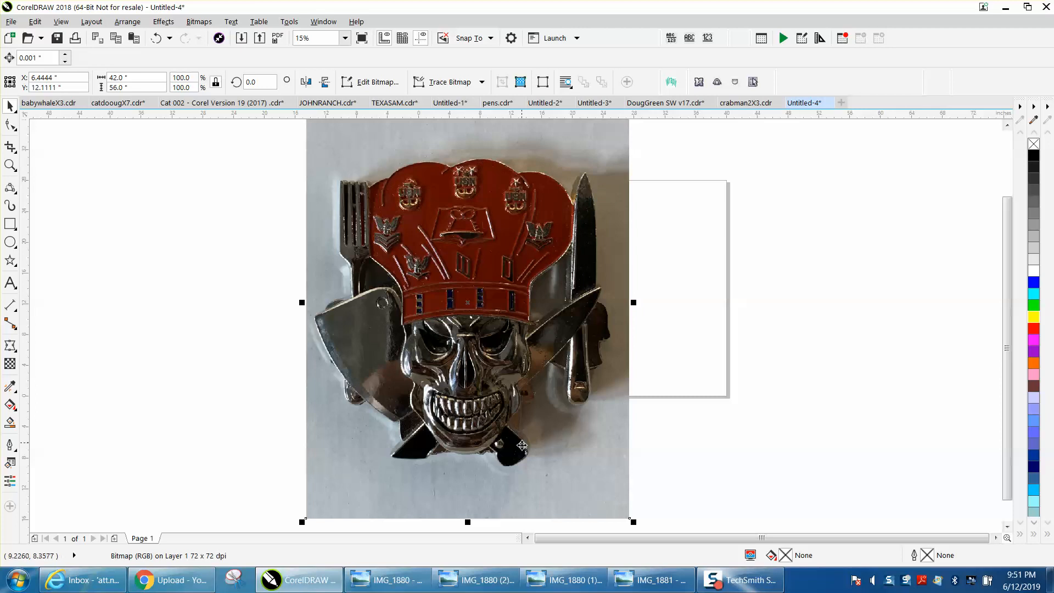
- Crop the chef-skull photo closely around the badge, keeping an area about 39.3 by 40 inches
click(11, 147)
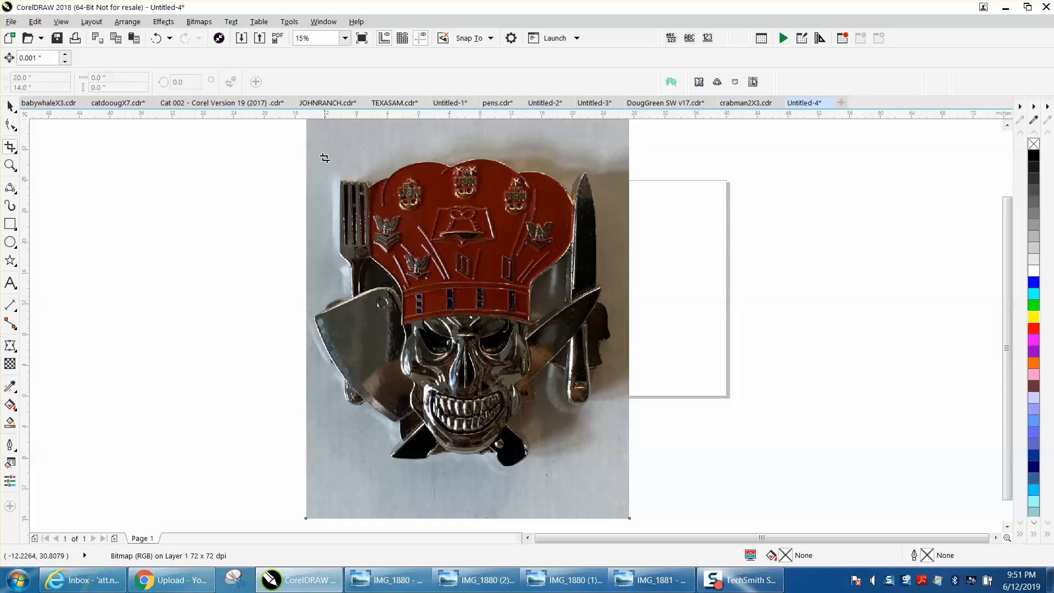
drag(317, 154, 615, 466)
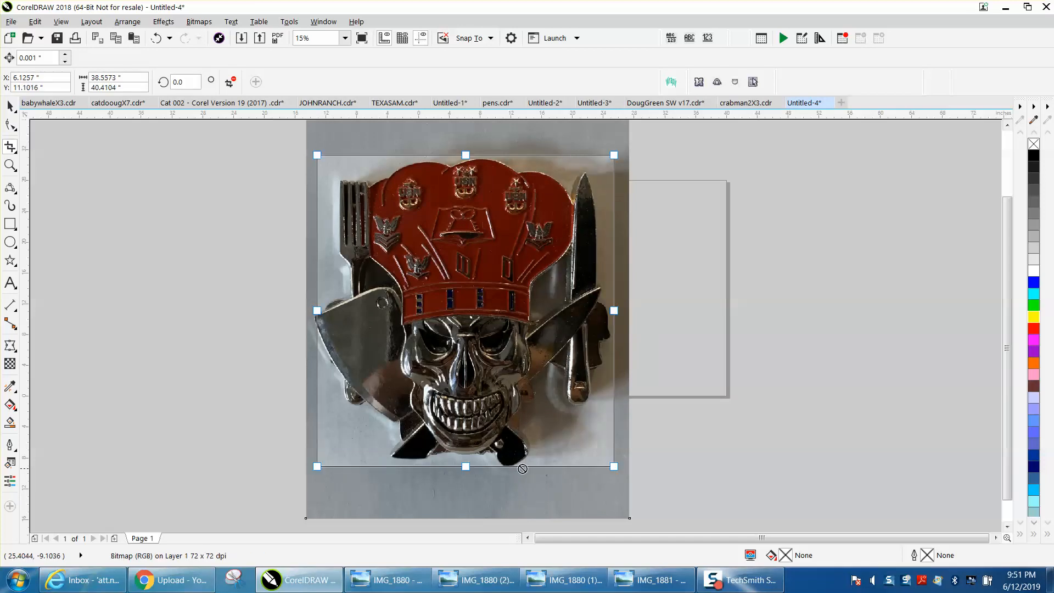
drag(313, 311, 311, 310)
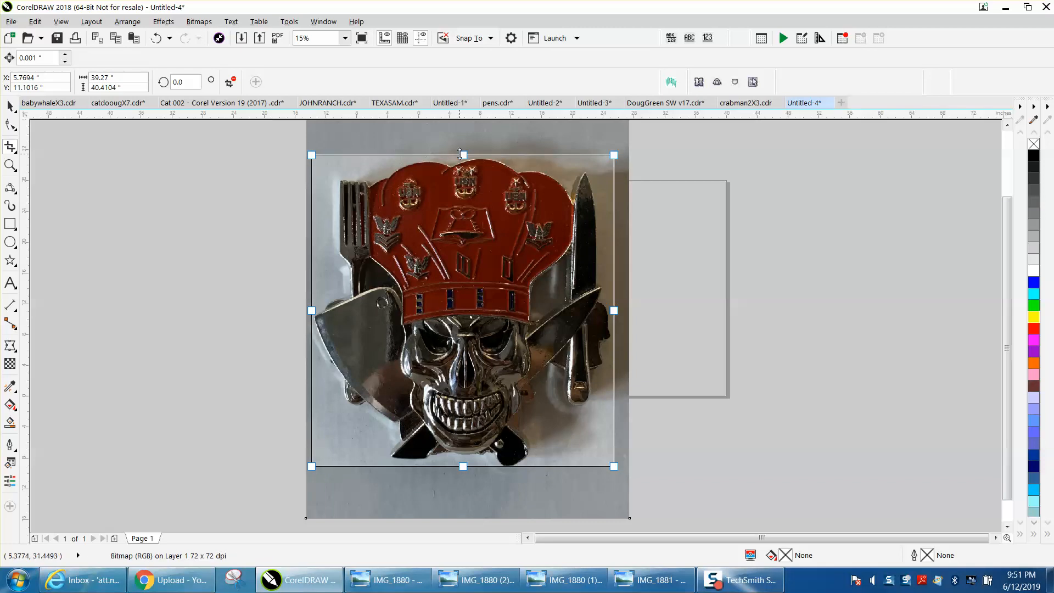
drag(461, 153, 461, 158)
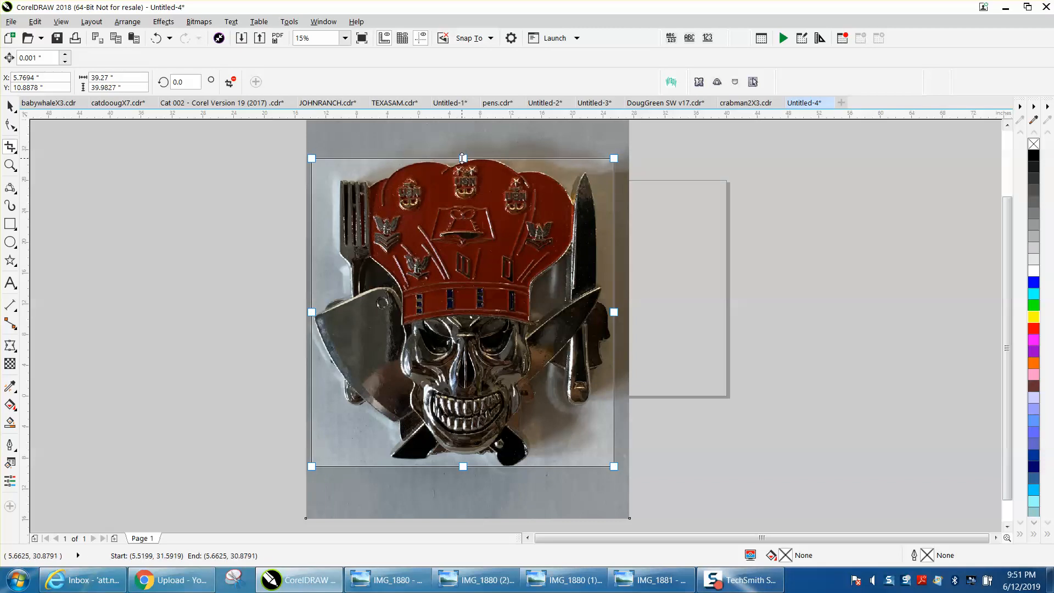
double_click(389, 208)
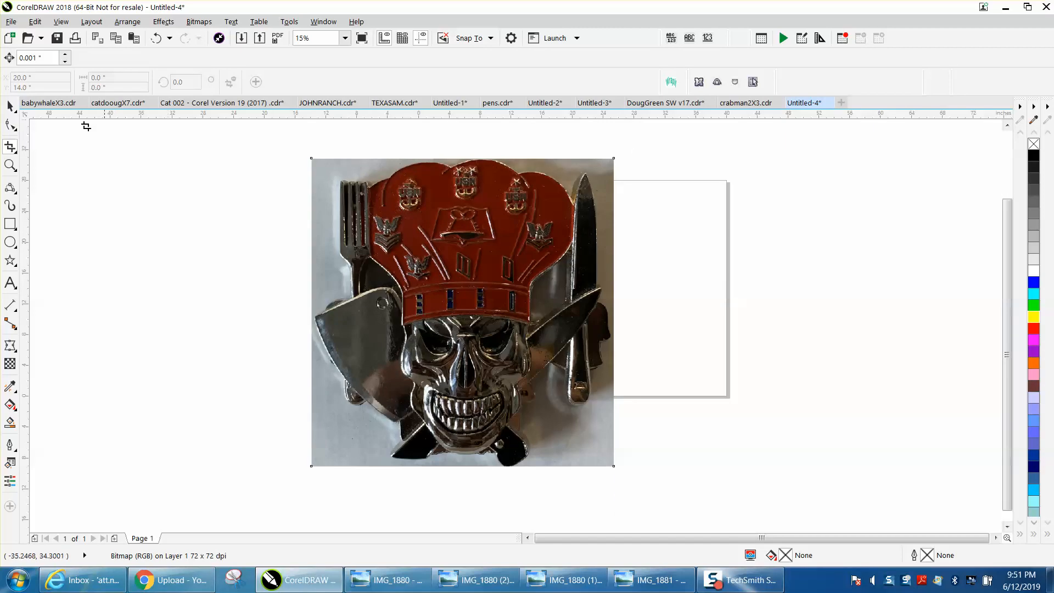
- Set the cropped photo's height to 3.75 inches with its proportions kept
click(10, 106)
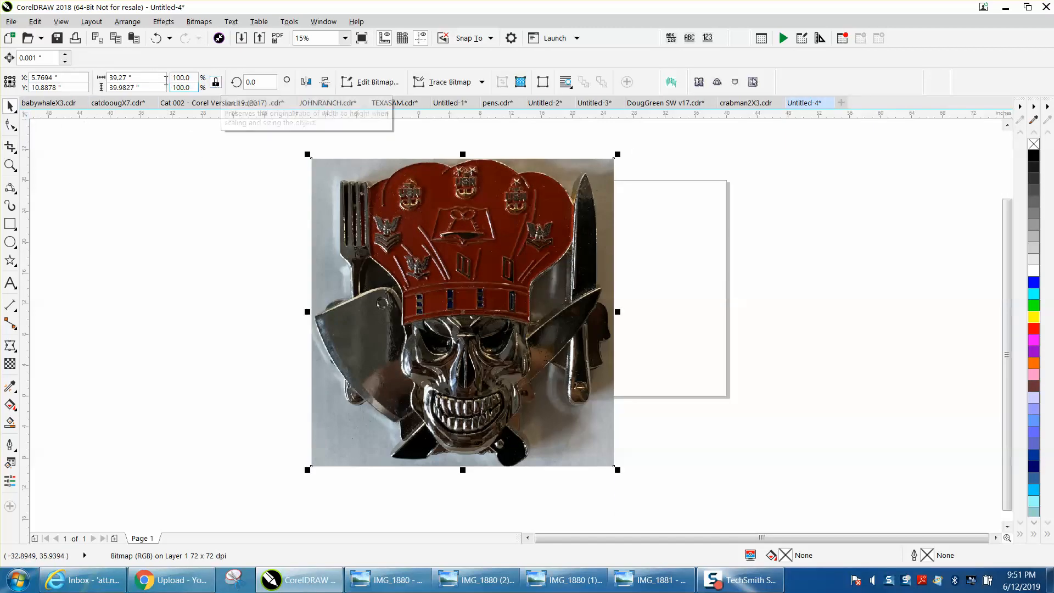
double_click(150, 87)
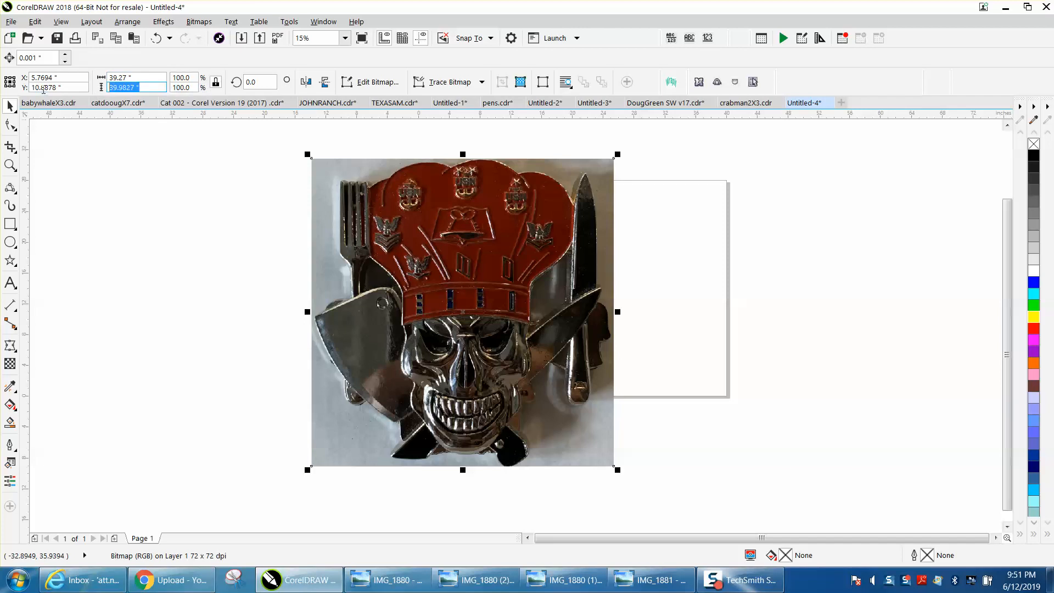
text(3.75)
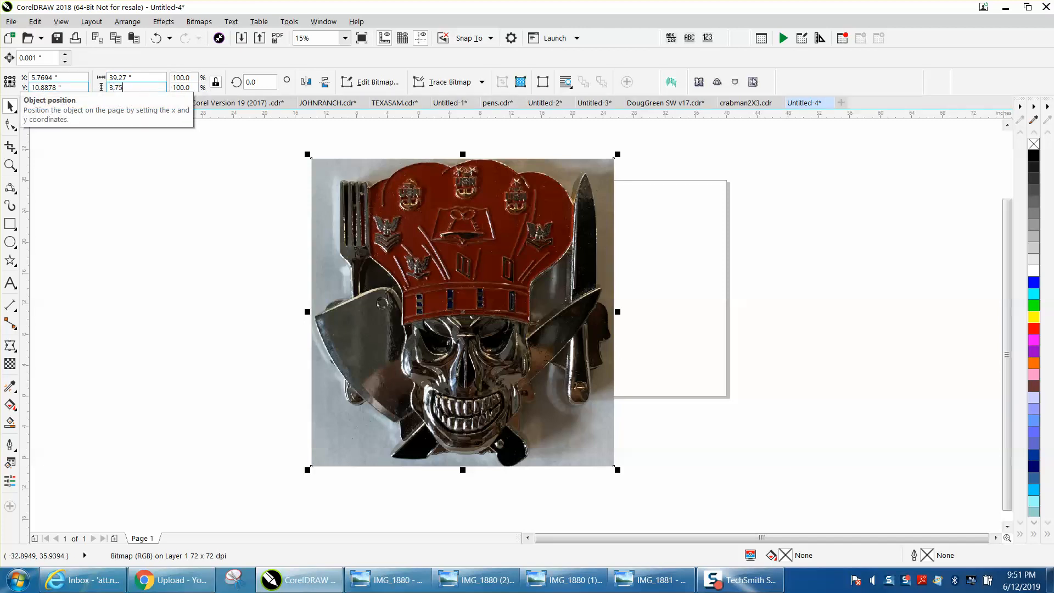
key(Return)
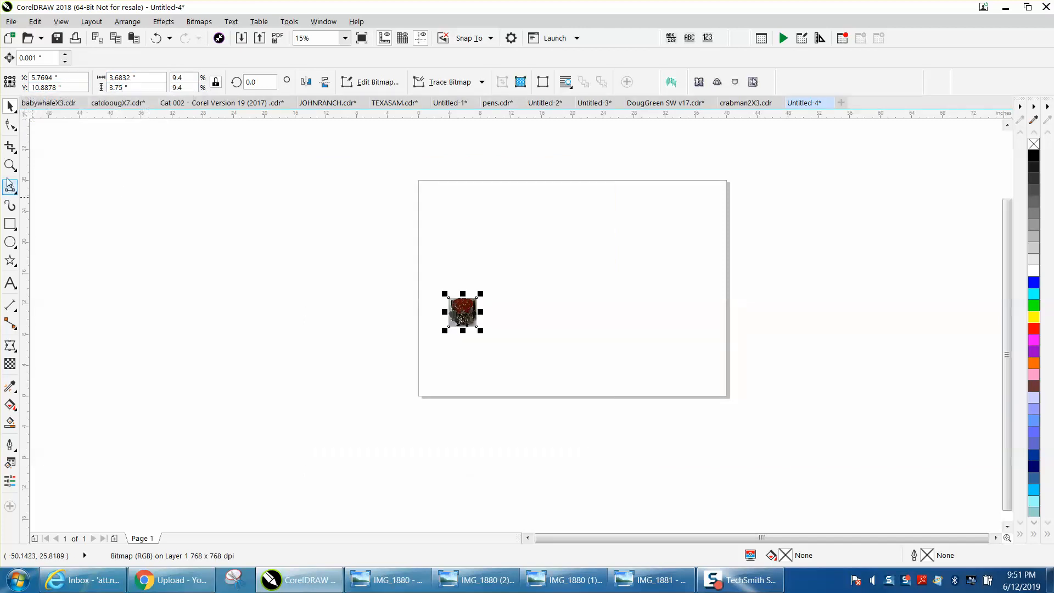
drag(436, 281, 509, 348)
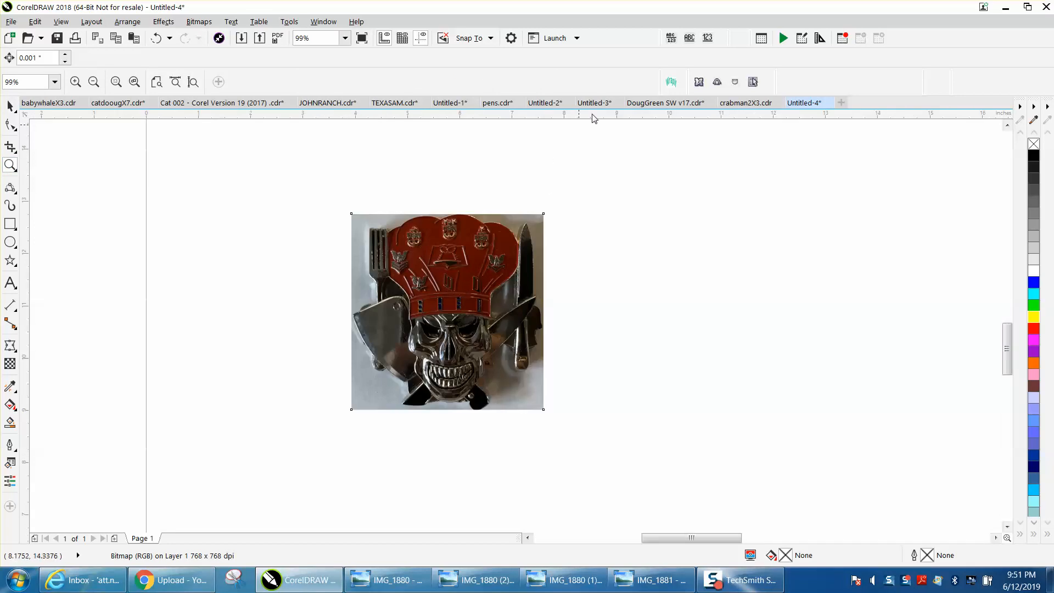
- In the Untitled-3 document, reshape the red outline's short arc beside the fork to follow the hat's edge
click(606, 104)
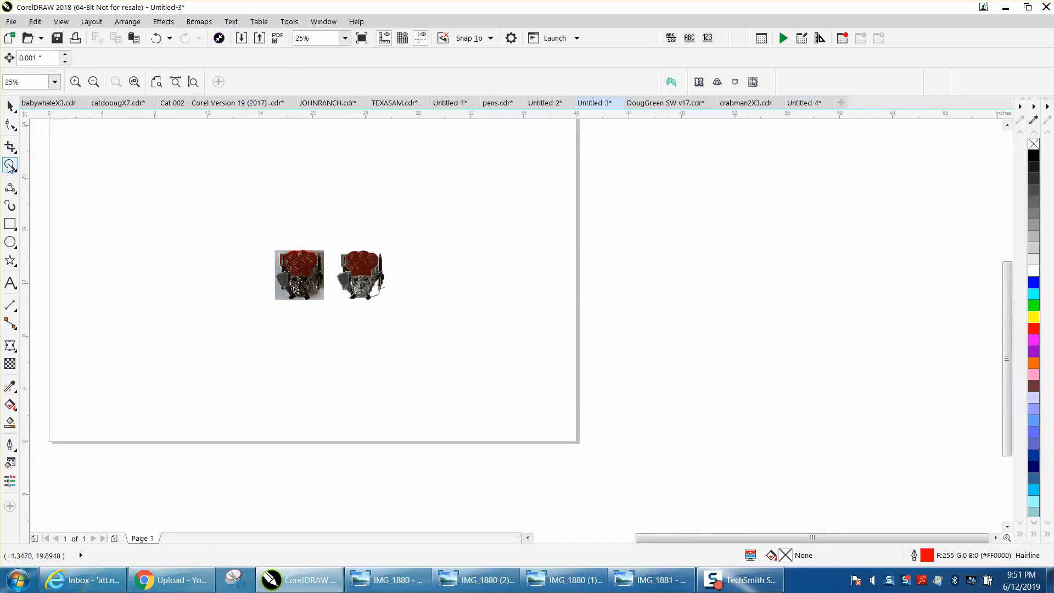
drag(280, 256, 398, 311)
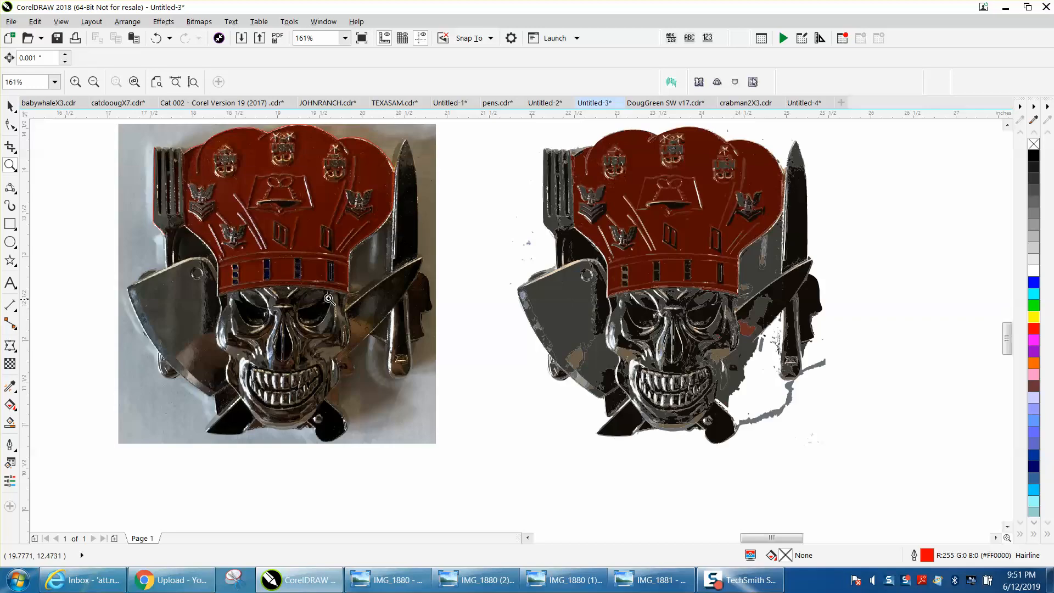
right_click(303, 255)
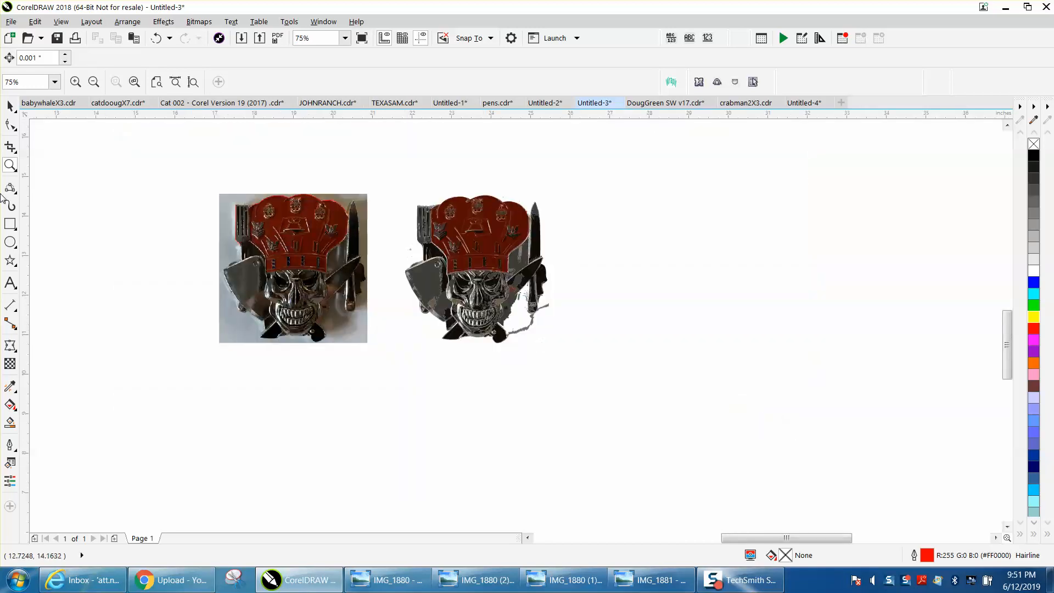
drag(201, 184, 422, 323)
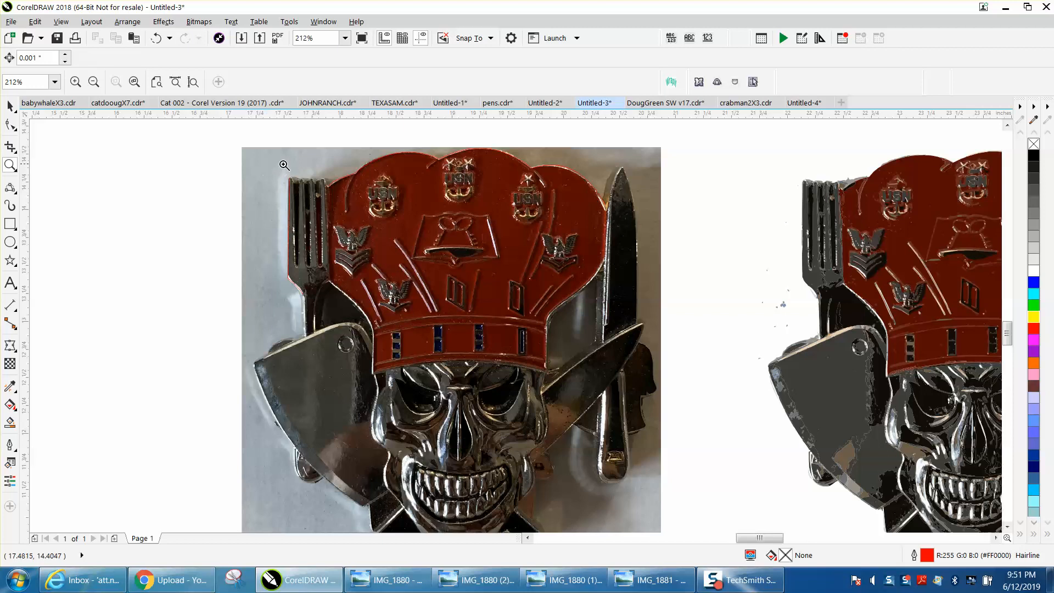
mouse_move(298, 152)
mouse_down()
mouse_move(478, 192)
mouse_move(482, 208)
mouse_up()
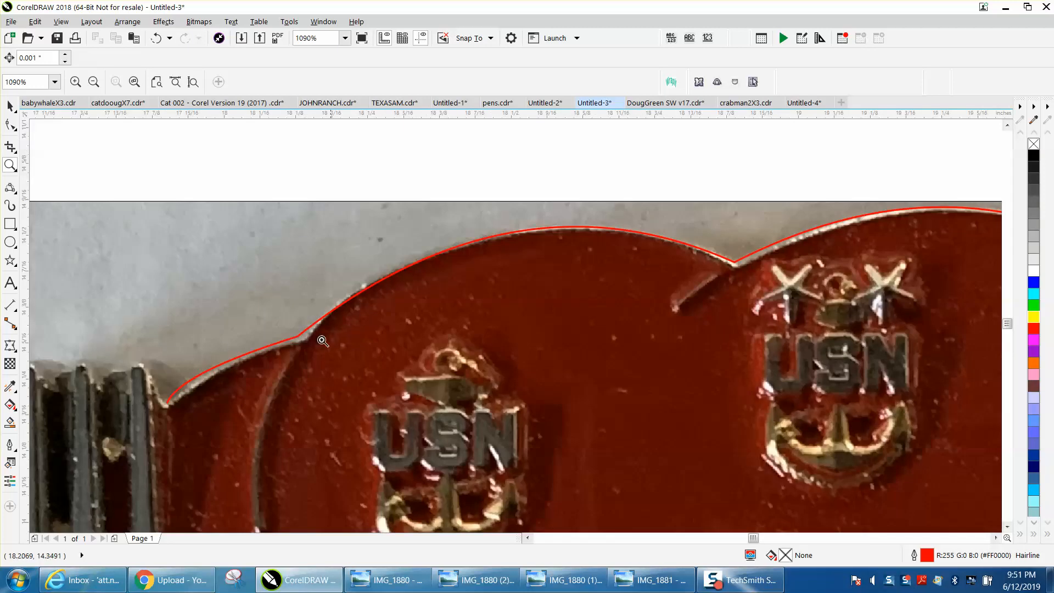
click(10, 124)
click(297, 340)
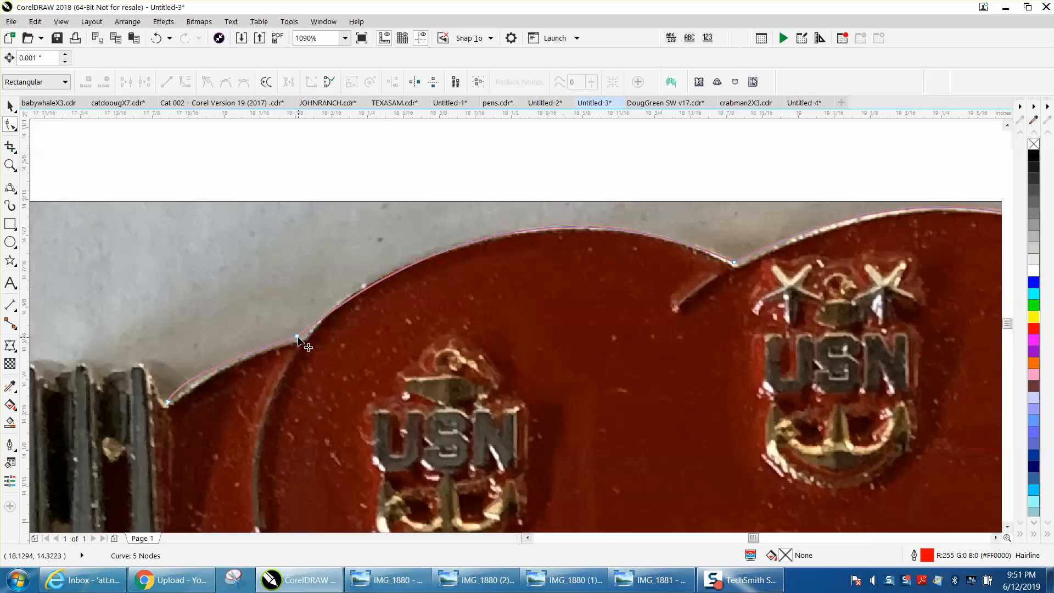
click(298, 338)
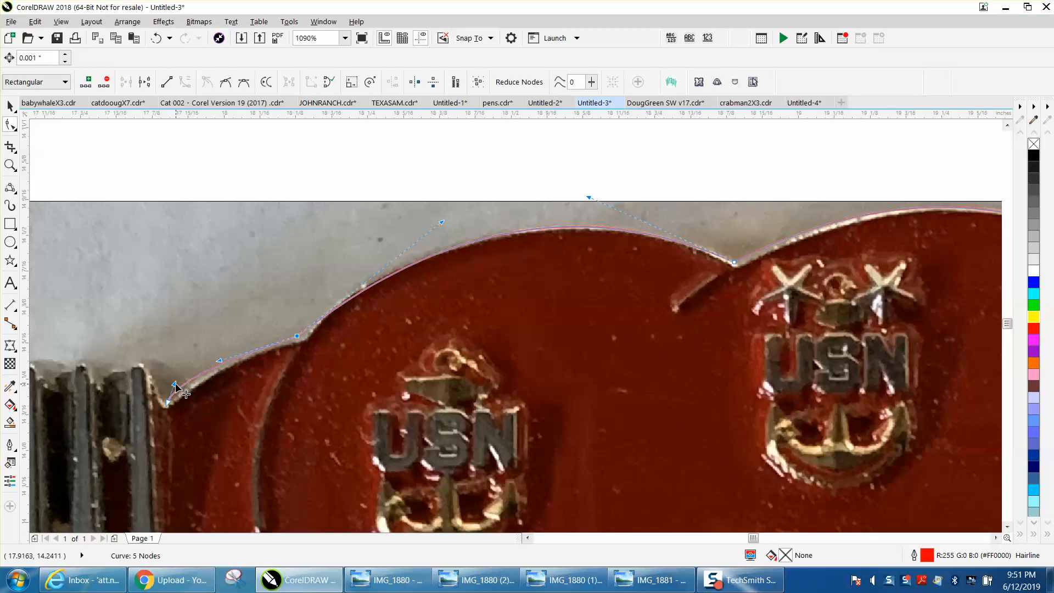
drag(175, 384, 184, 385)
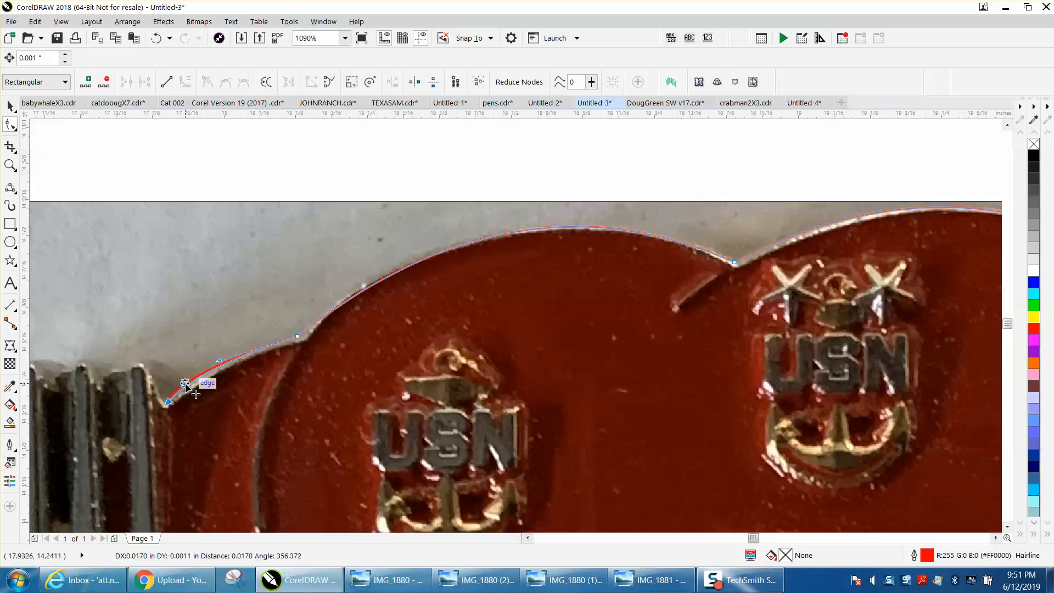
- Reshape the outline's arc over the hat's first large lobe so that it follows the red edge
click(300, 336)
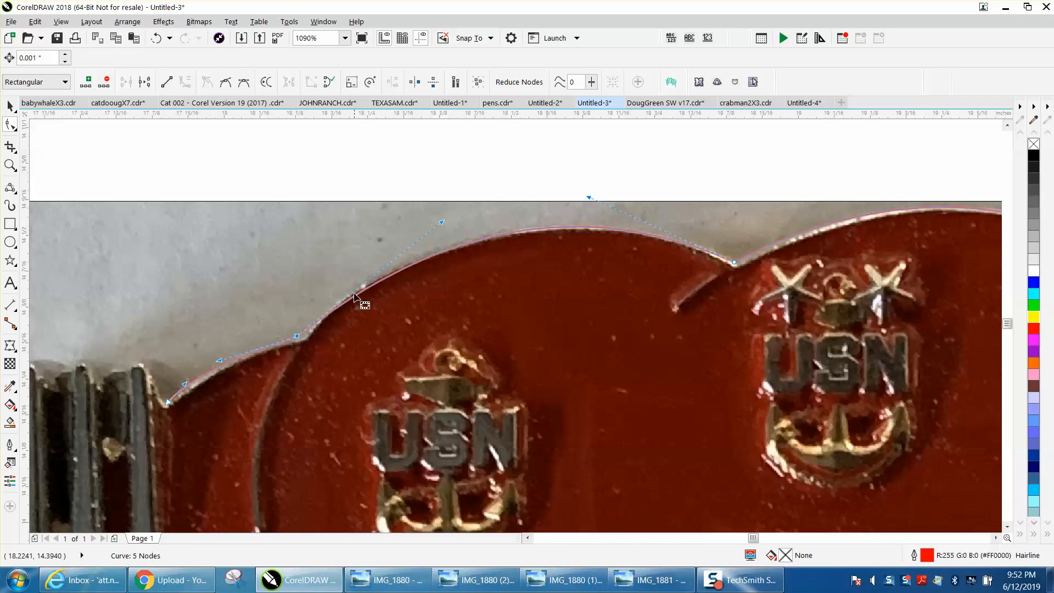
drag(442, 224, 439, 215)
drag(590, 199, 589, 201)
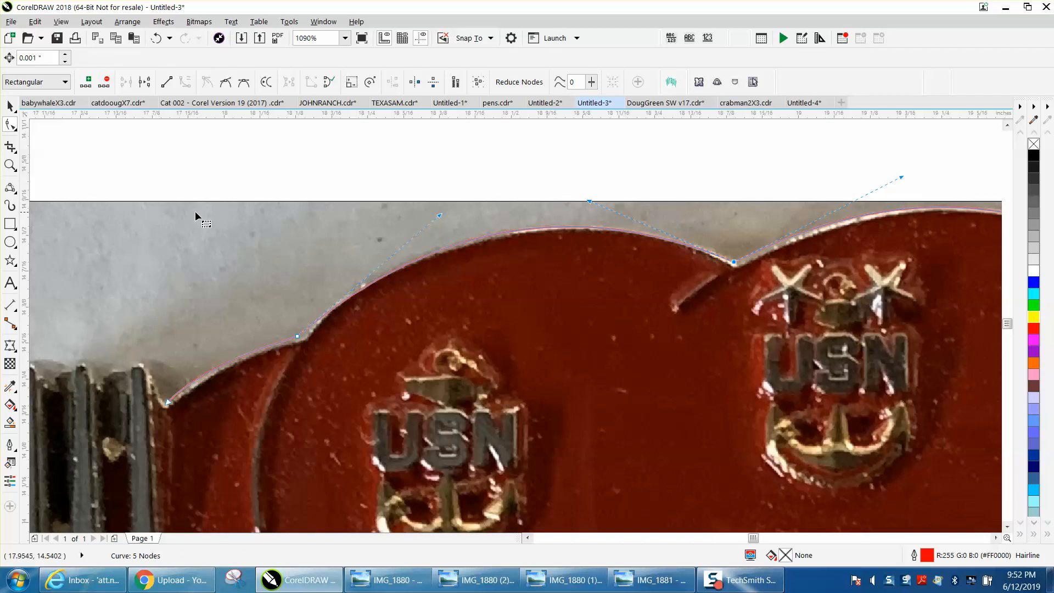
- Move the upper end node of the fork's outer line to the top outer corner of the first tine
scroll(194, 210, down, 2)
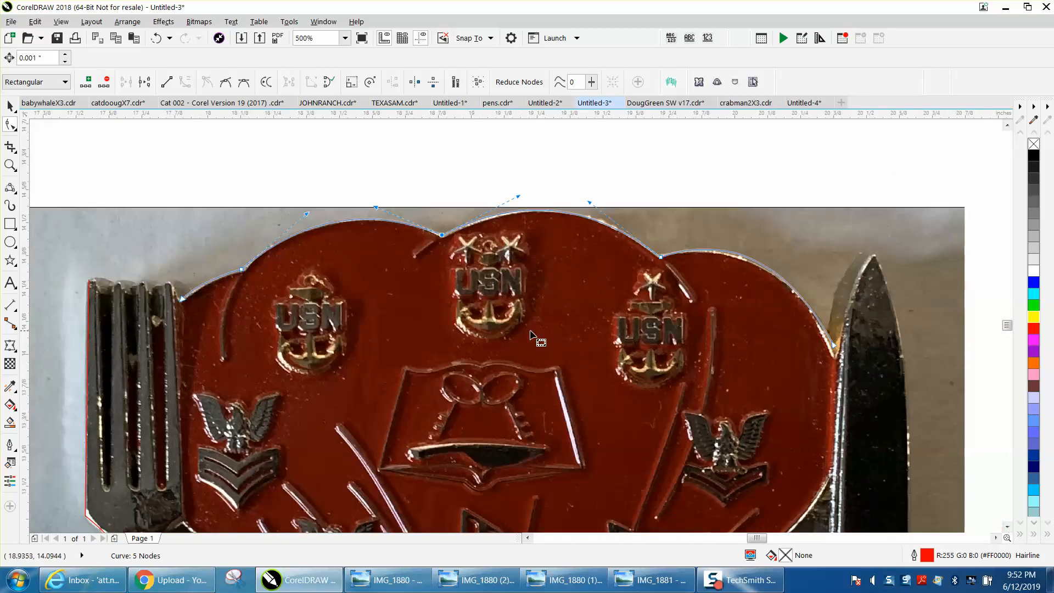
scroll(506, 326, down, 1)
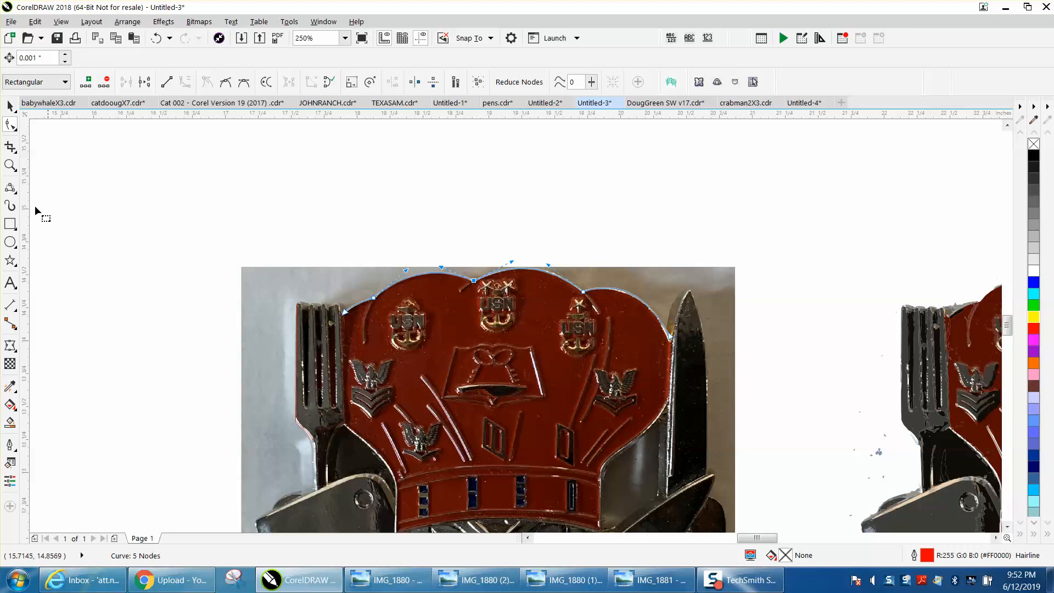
click(9, 165)
drag(273, 278, 442, 332)
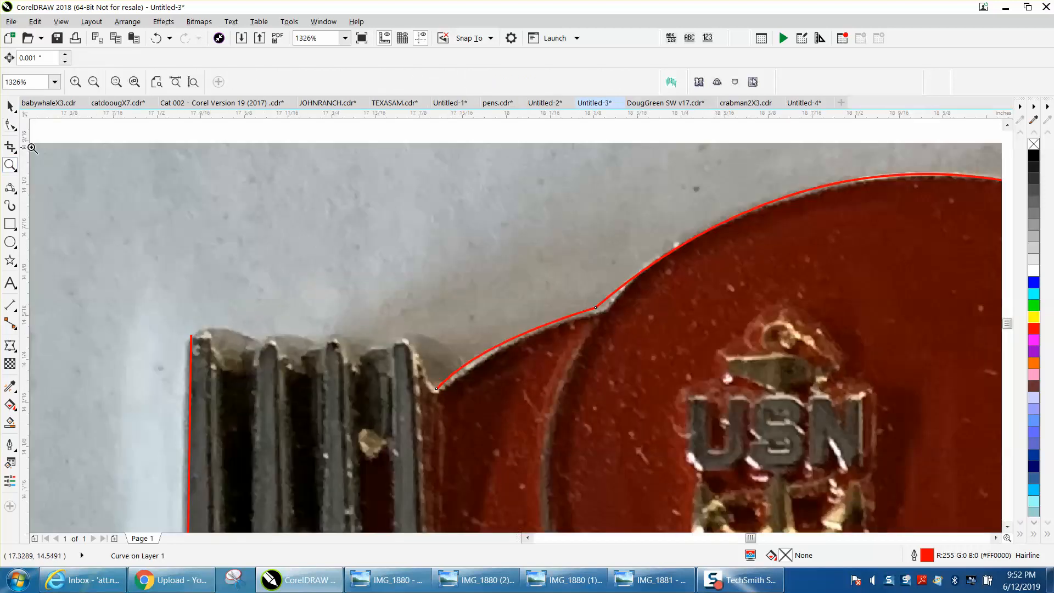
click(16, 128)
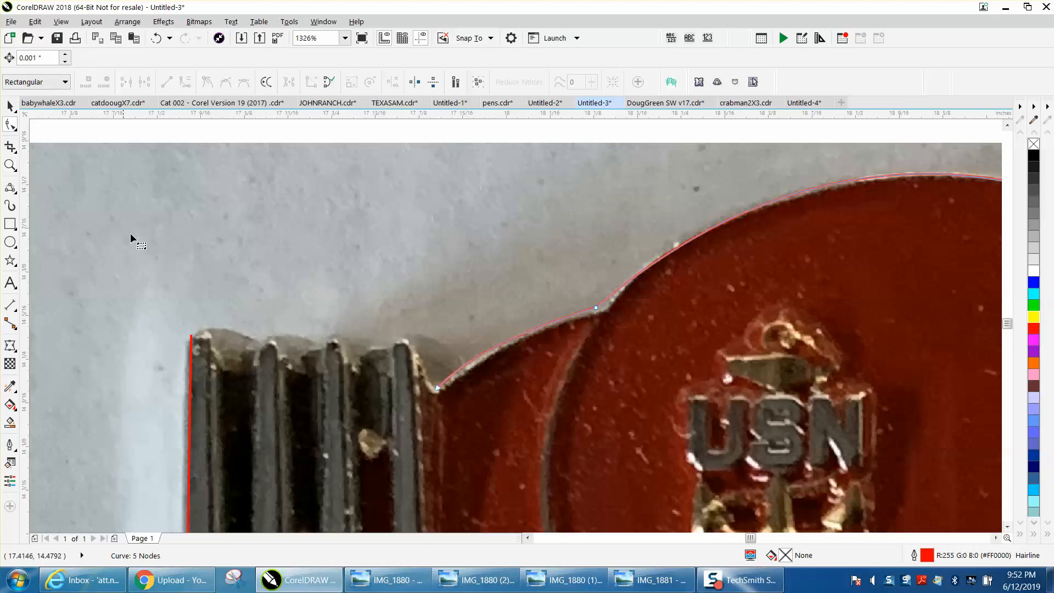
key(Delete)
click(191, 335)
drag(188, 340, 191, 337)
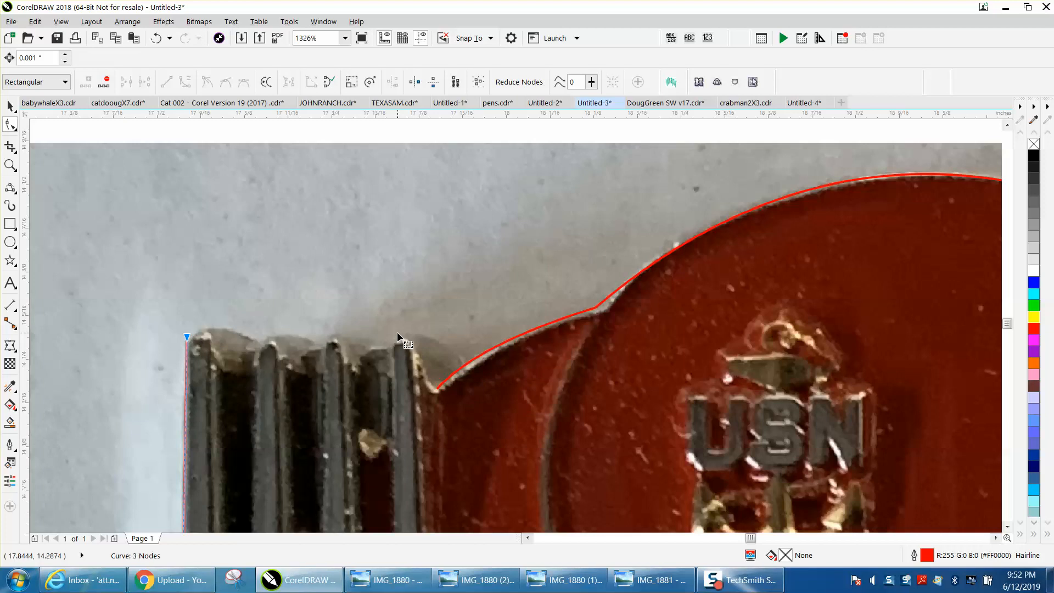
- Draw connected 2-Point Line segments across the fork's tips and down to the start of the hat outline
click(13, 191)
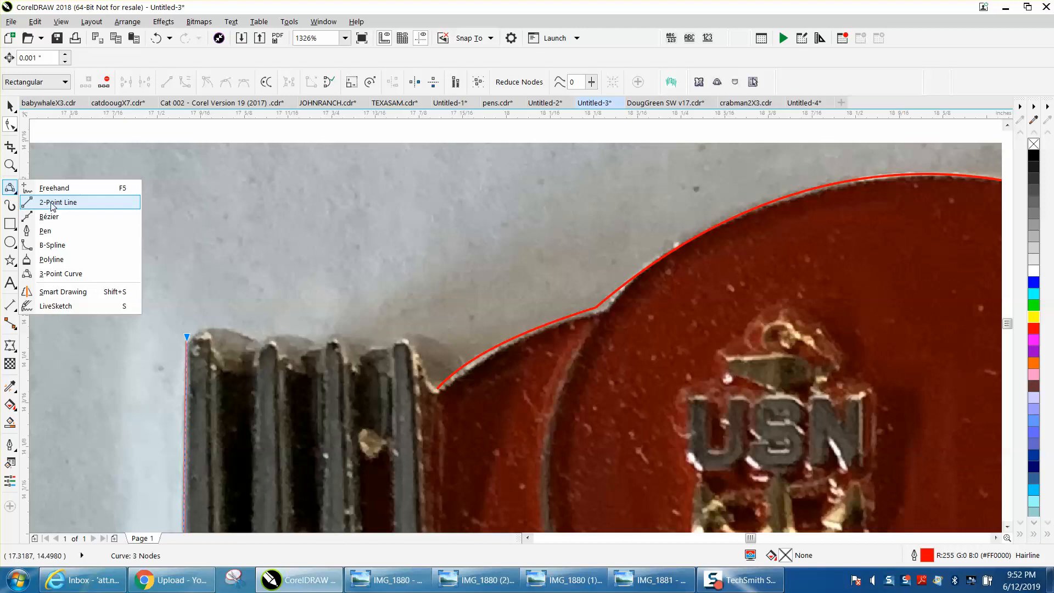
click(50, 203)
mouse_move(187, 337)
mouse_down()
mouse_move(207, 335)
mouse_move(187, 337)
mouse_up()
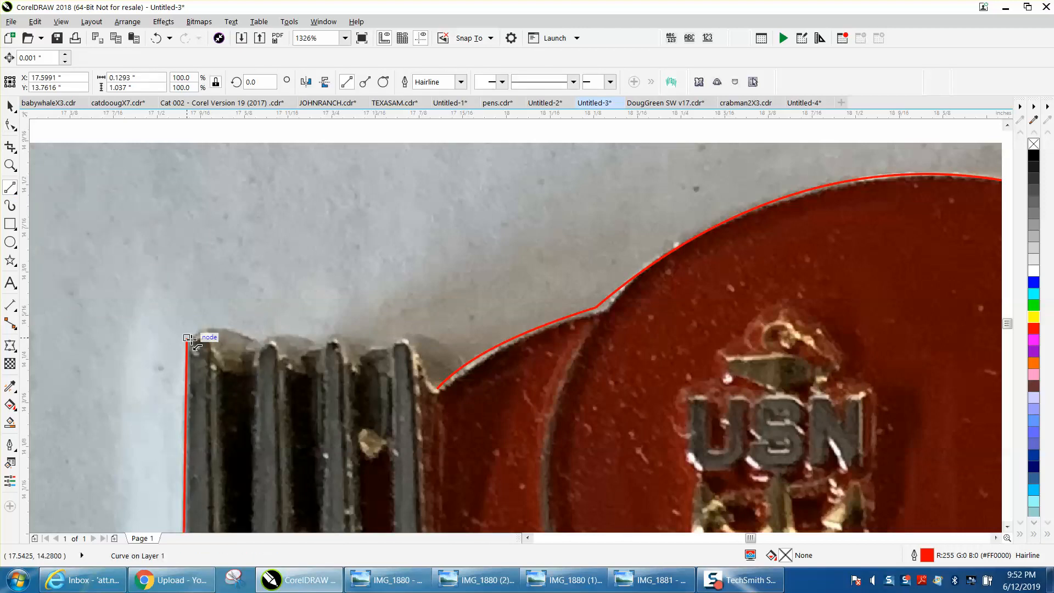
drag(374, 343, 439, 389)
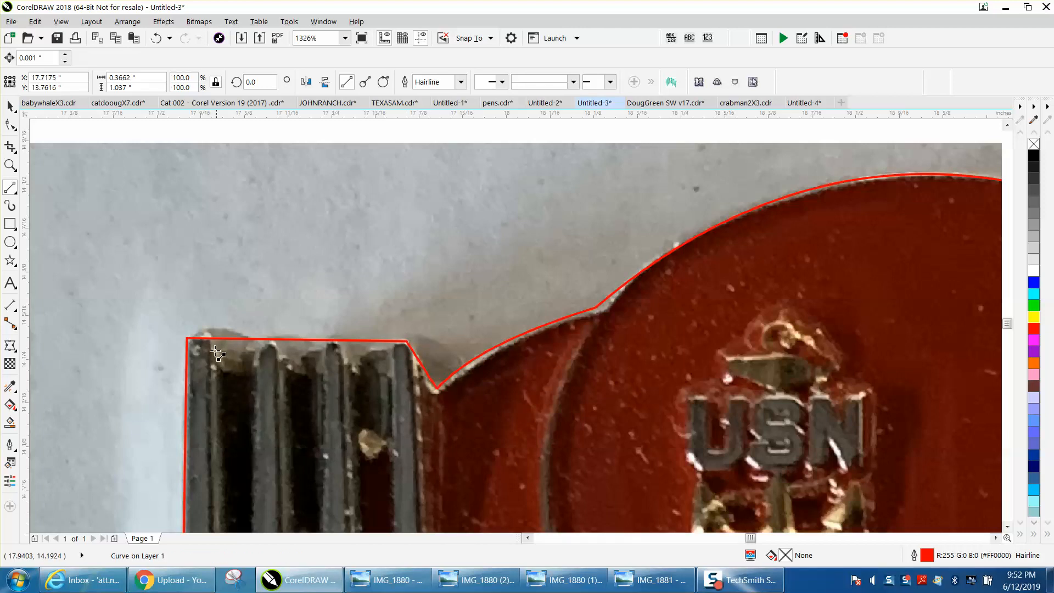
- Move the hat outline's end node into the notch beside the upright knife and bend its last arc along the hat's edge
scroll(253, 336, down, 2)
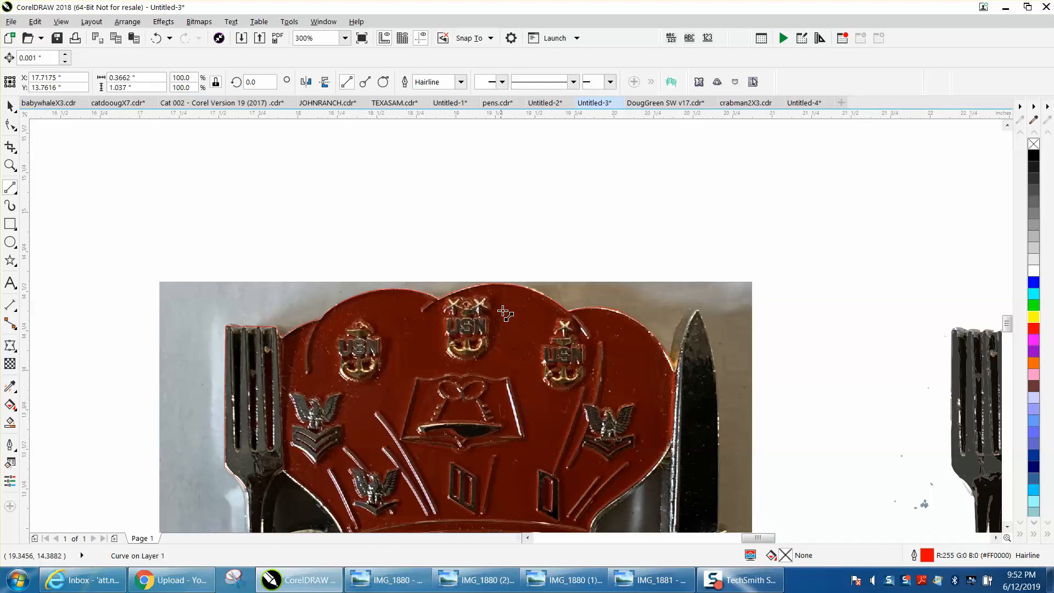
click(10, 165)
drag(640, 307, 771, 391)
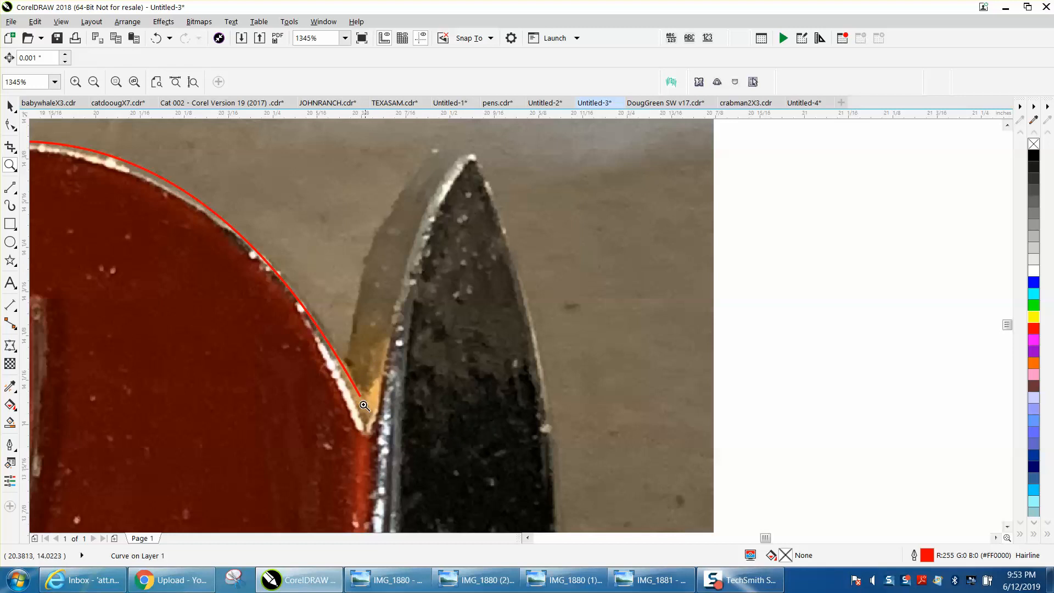
click(11, 126)
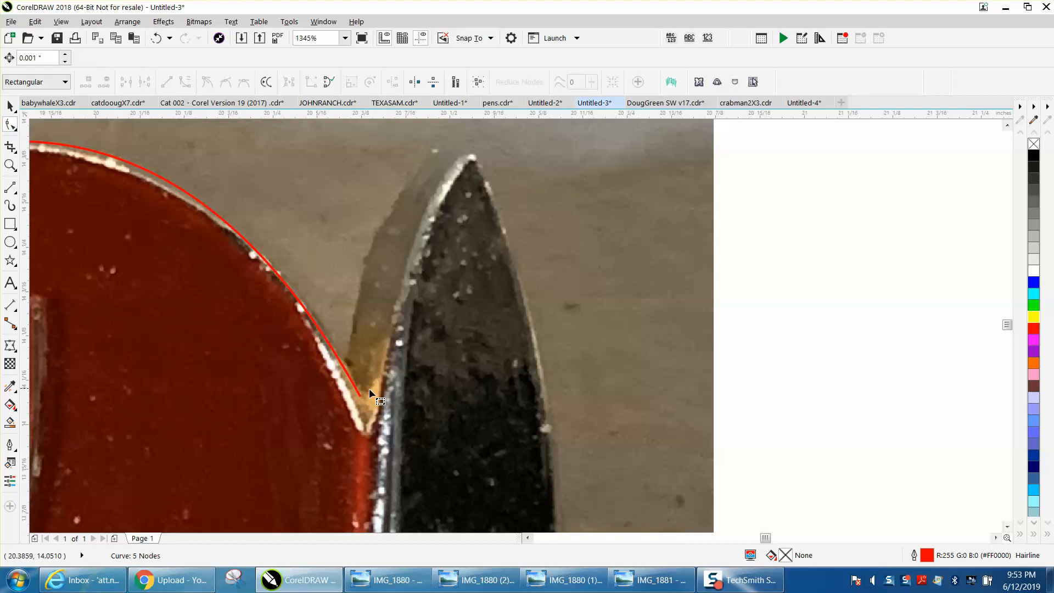
drag(360, 395, 365, 418)
drag(246, 203, 266, 195)
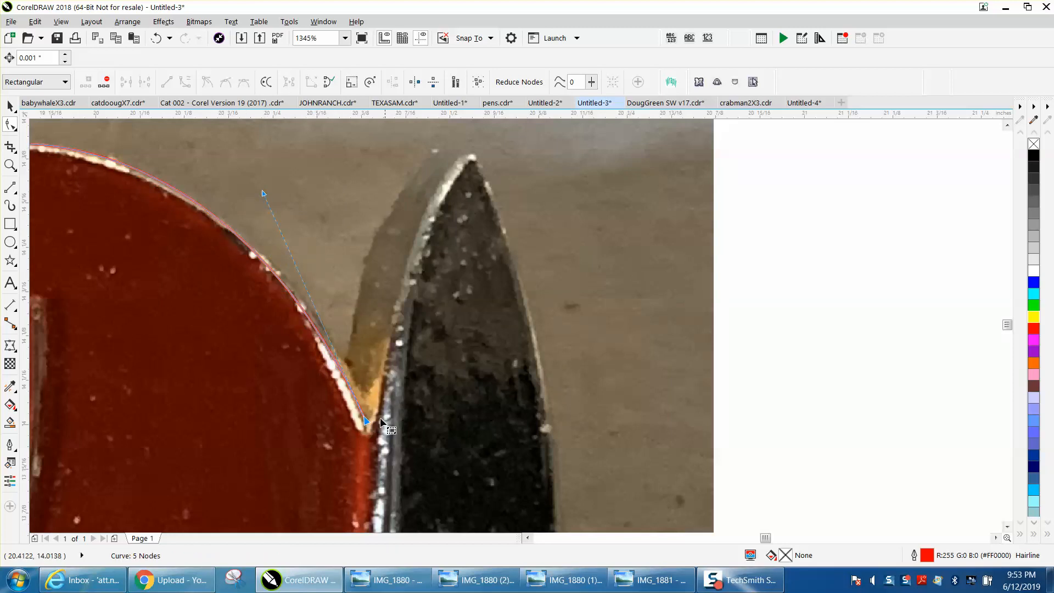
- Draw a 3-Point Curve along the upright knife's near edge, from its tip to the hat outline's end node in the notch
click(472, 157)
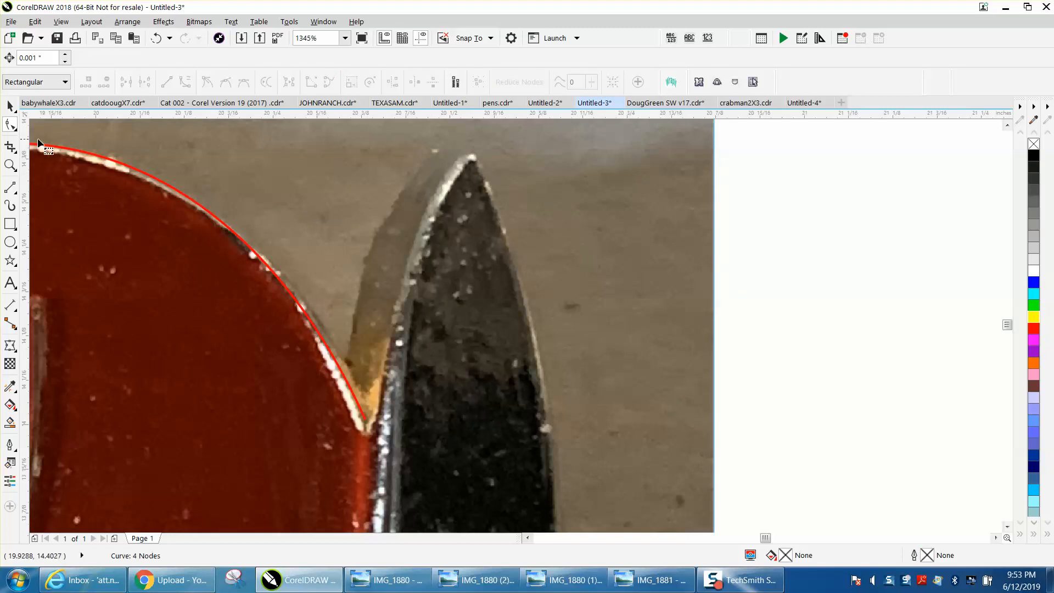
click(16, 157)
click(13, 190)
click(47, 273)
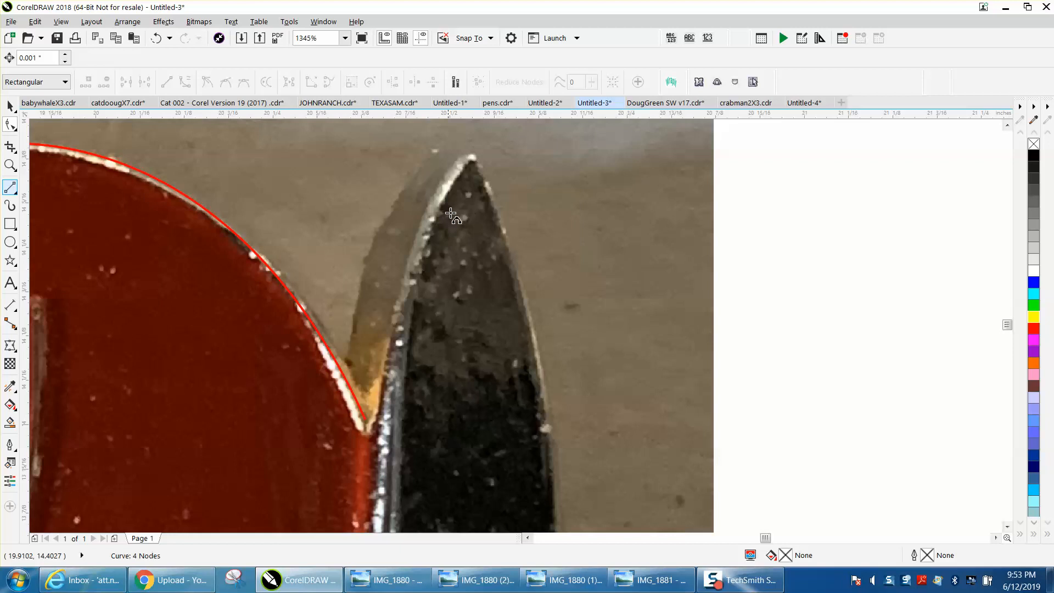
drag(473, 158, 365, 420)
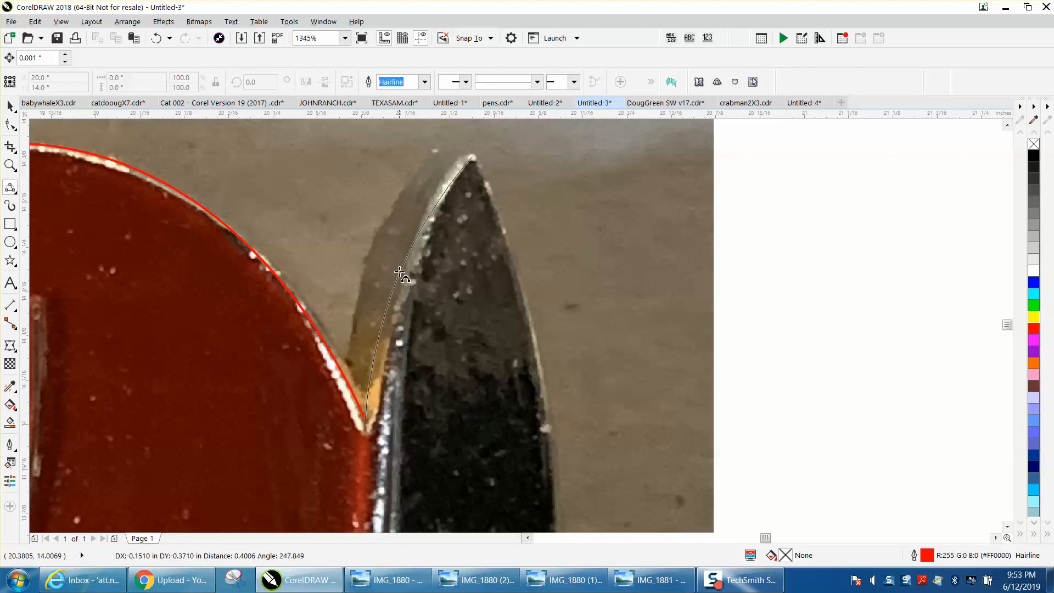
click(424, 229)
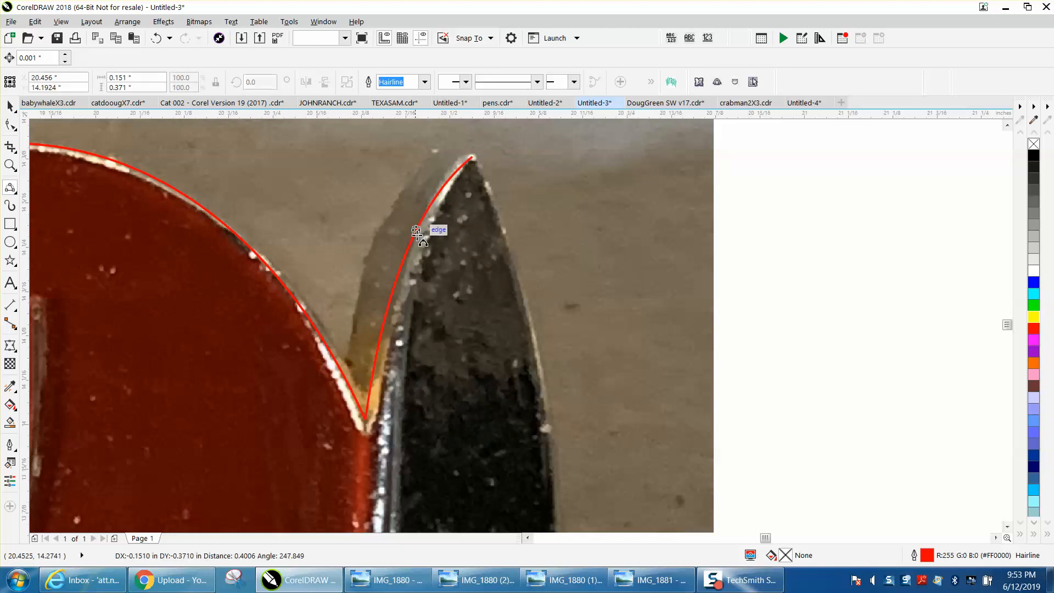
key(F10)
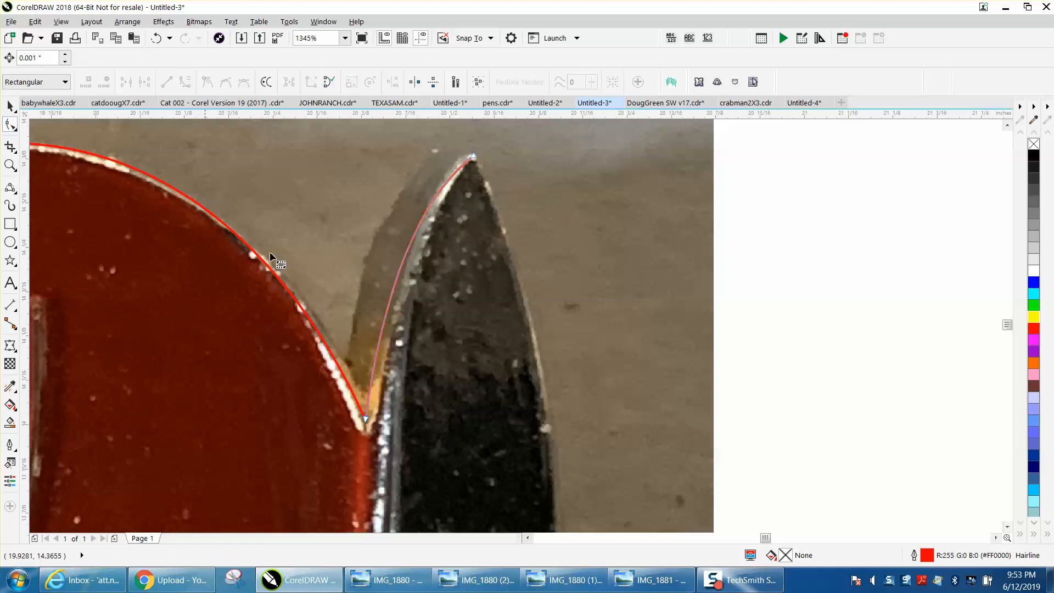
drag(367, 424, 376, 420)
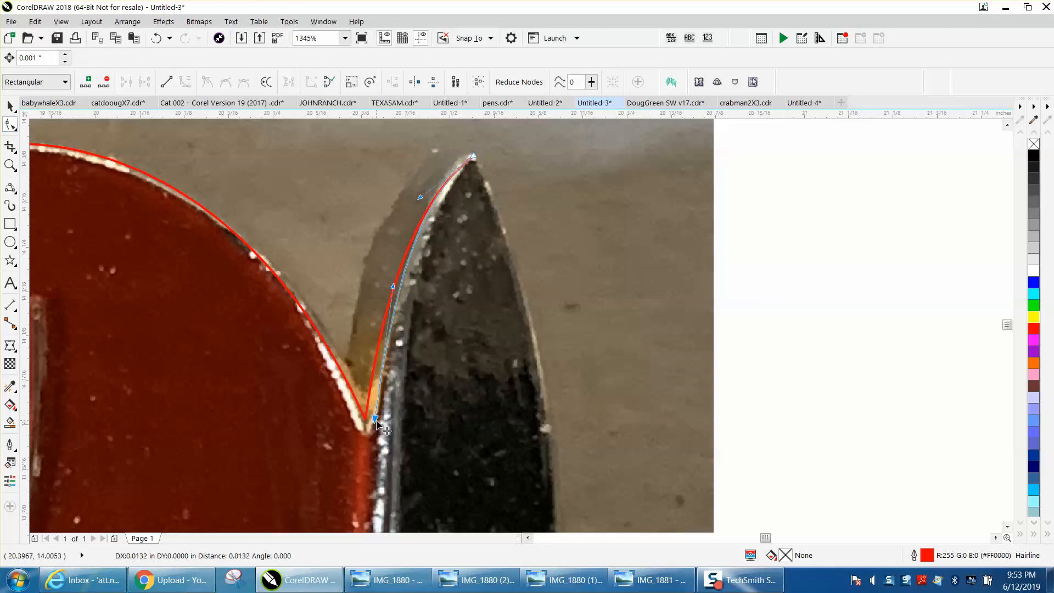
drag(376, 419, 366, 420)
scroll(384, 345, down, 4)
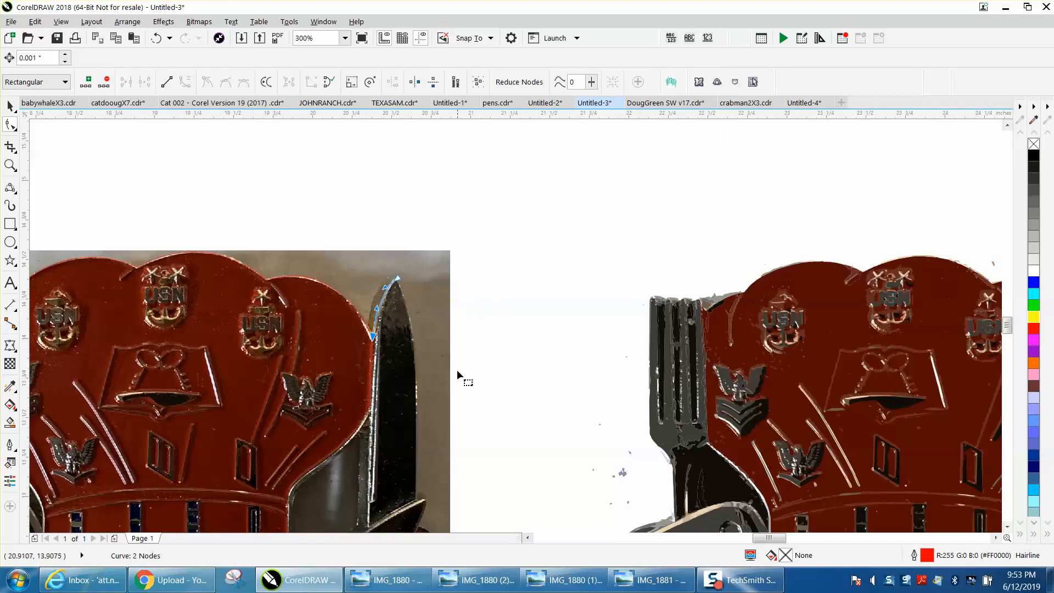
click(11, 165)
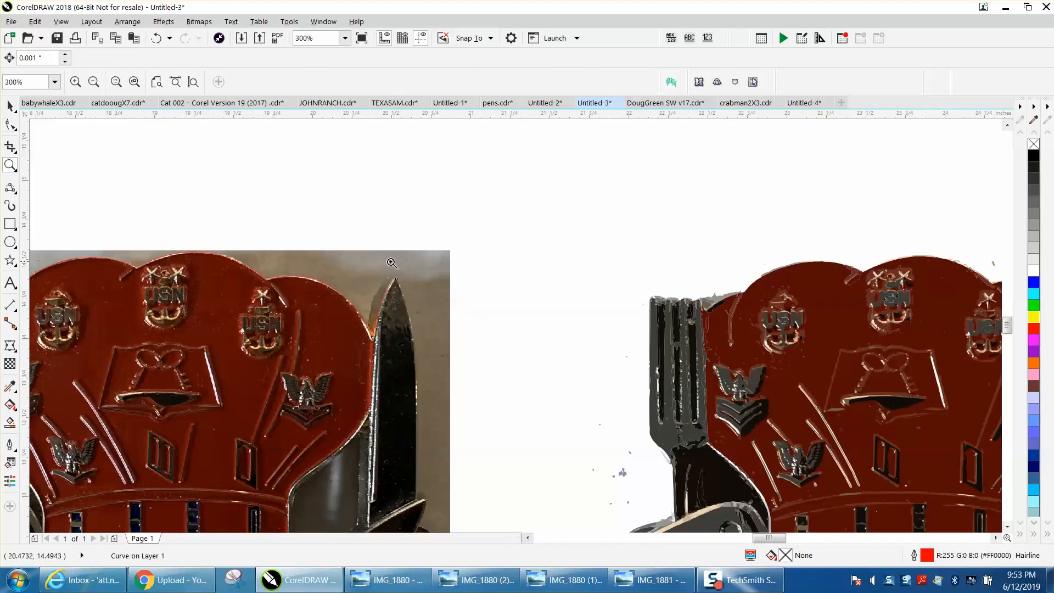
drag(377, 270, 528, 435)
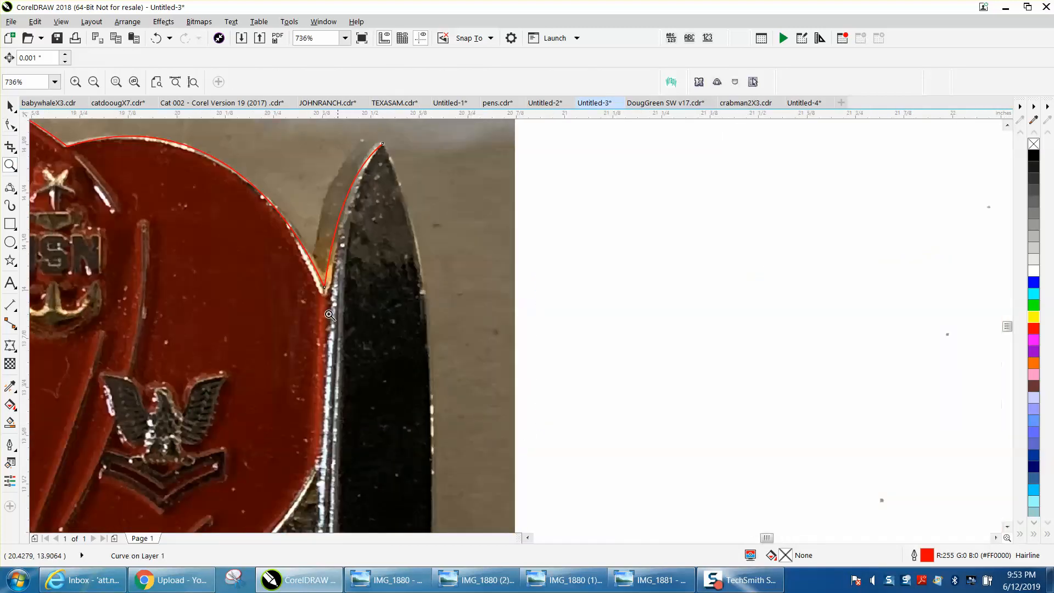
scroll(303, 267, down, 2)
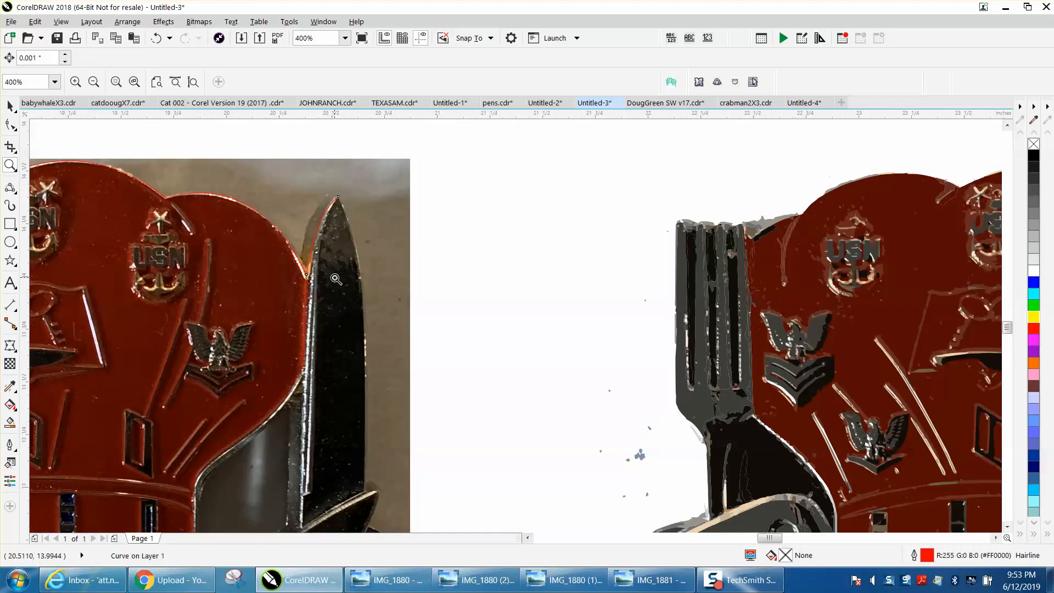
scroll(324, 290, down, 2)
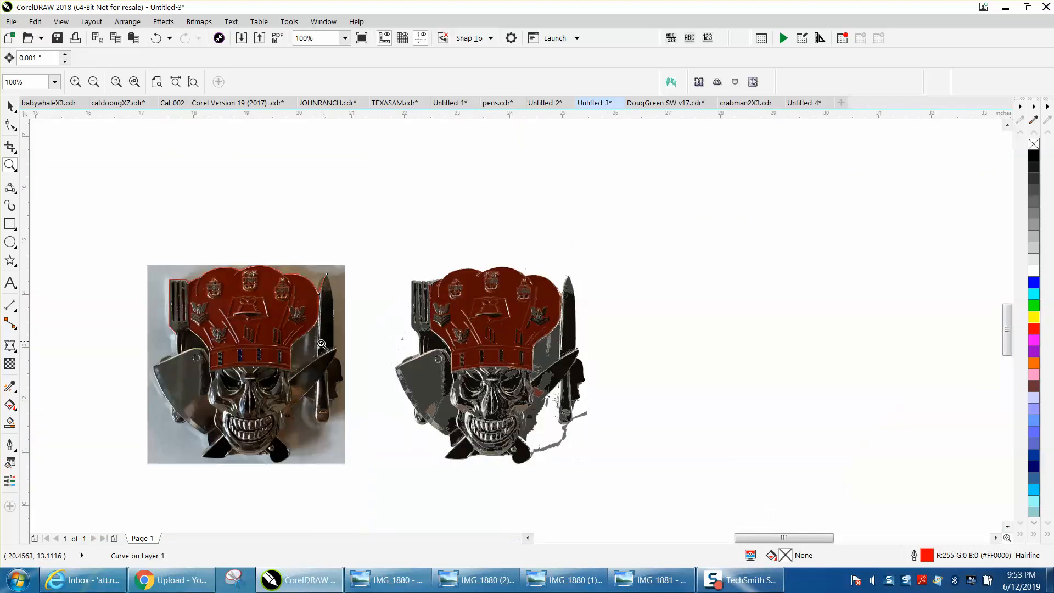
- Try to trace the rounded black handle end below the skull's jaw with the Bézier tool
drag(156, 374, 365, 469)
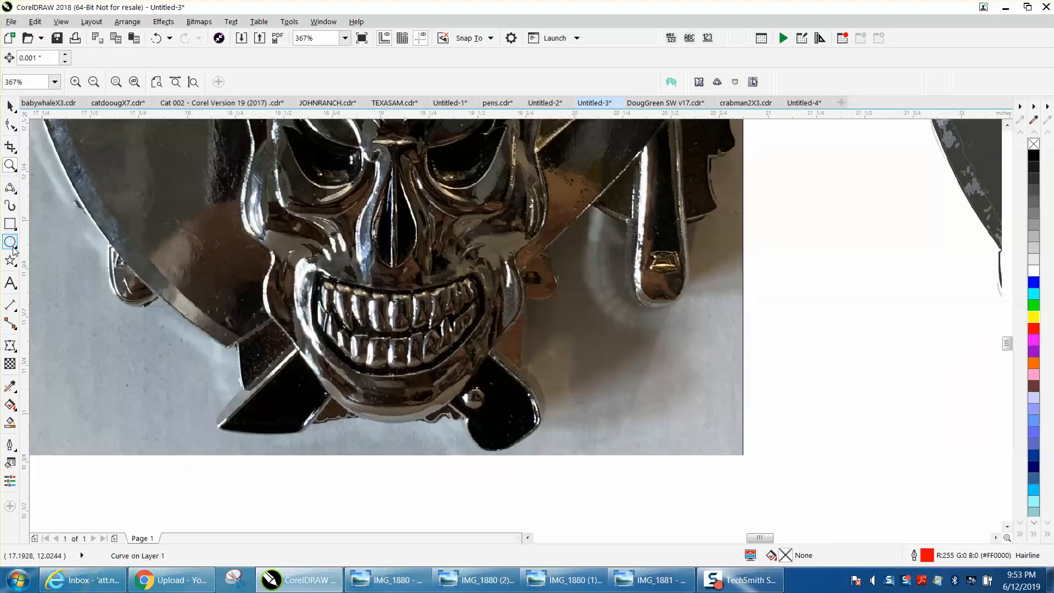
click(15, 191)
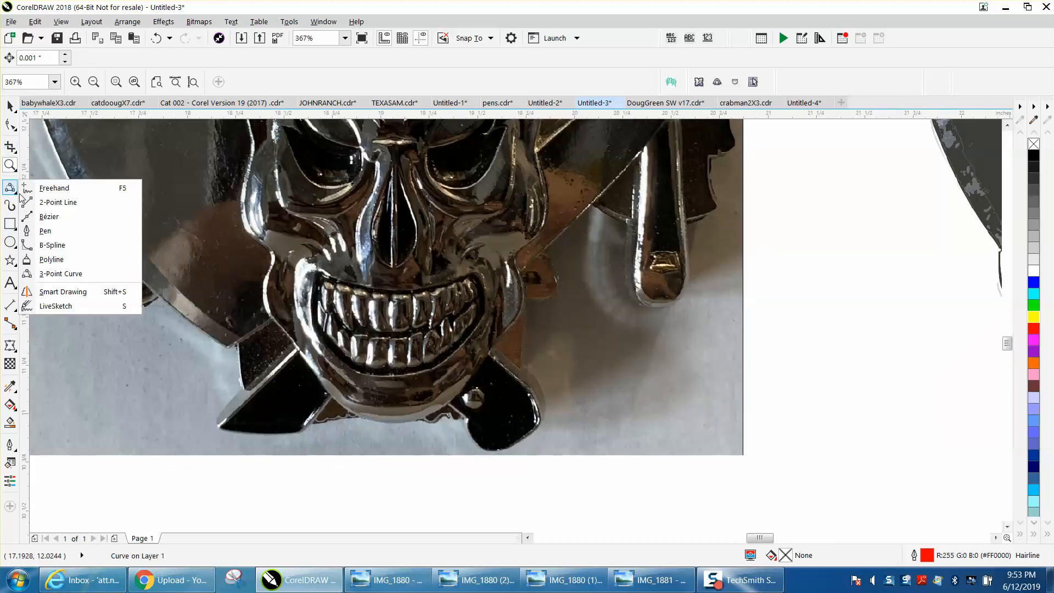
click(48, 219)
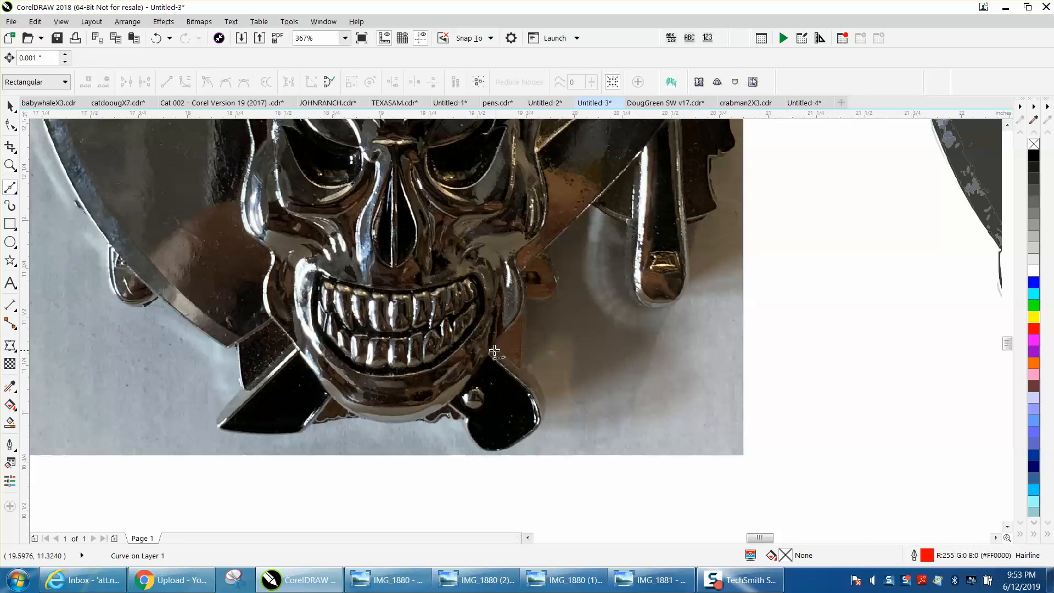
mouse_move(497, 350)
mouse_down()
mouse_move(541, 385)
mouse_move(549, 419)
mouse_move(539, 431)
mouse_up()
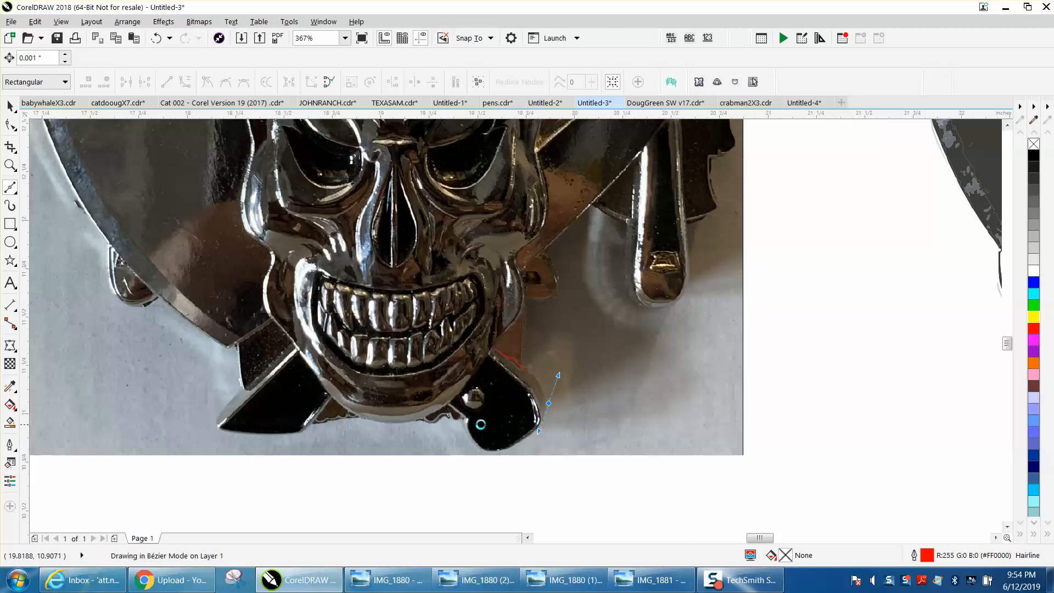
key(Delete)
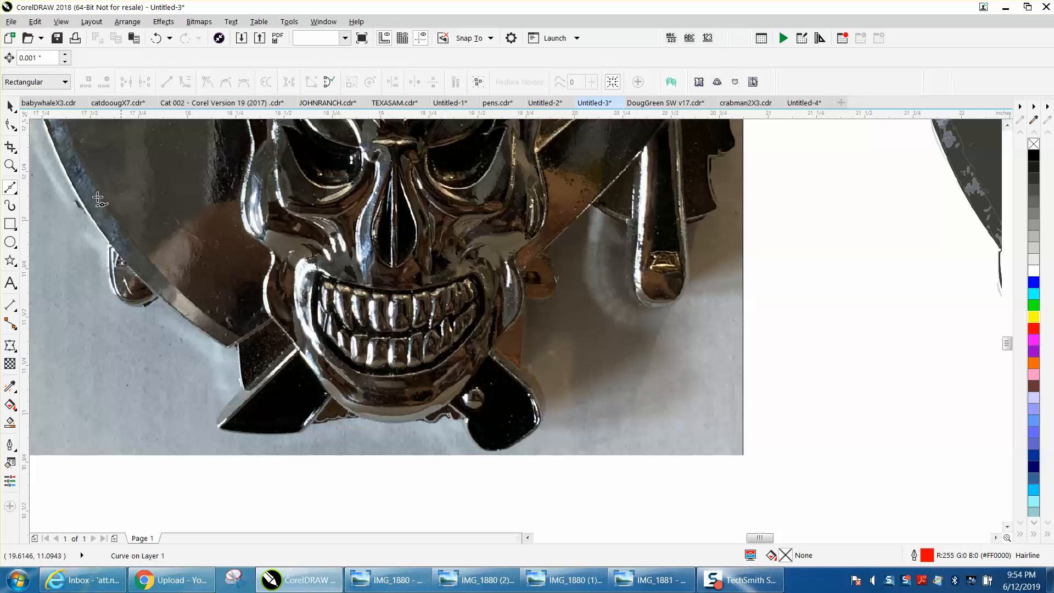
- Trace around the rounded black handle end below the jaw with one Freehand curve, about 0.41 by 0.53 inches
click(16, 198)
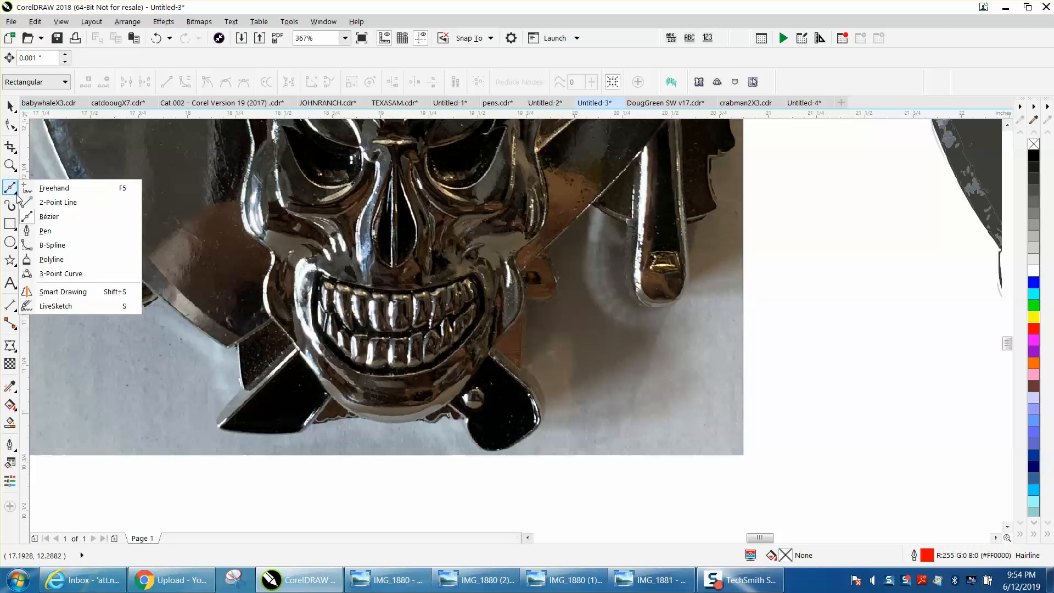
click(46, 187)
click(499, 349)
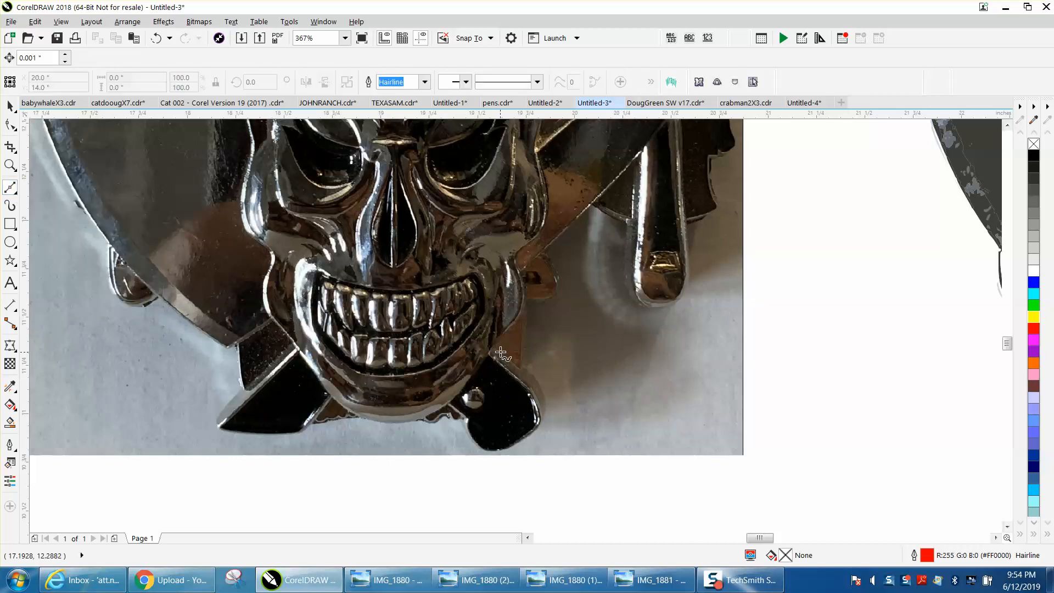
mouse_move(534, 378)
mouse_down()
mouse_move(546, 418)
mouse_move(512, 452)
mouse_move(481, 452)
mouse_move(467, 419)
mouse_up()
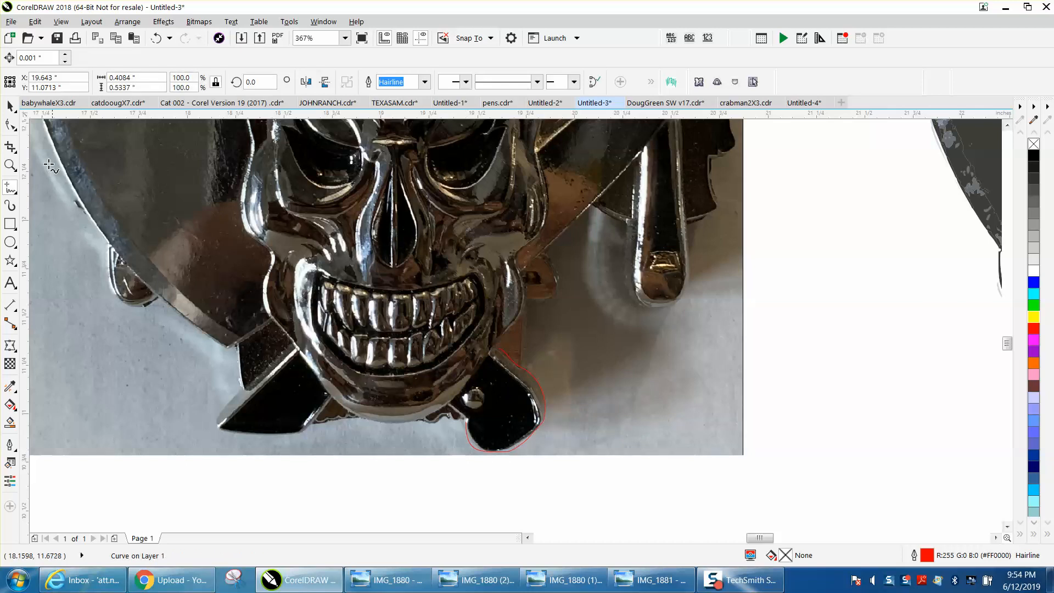
- Move the handle curve's lower end node into the corner beside the jaw and replace its bottom node with one on the adjoining arc
click(10, 165)
drag(427, 341, 657, 493)
click(9, 124)
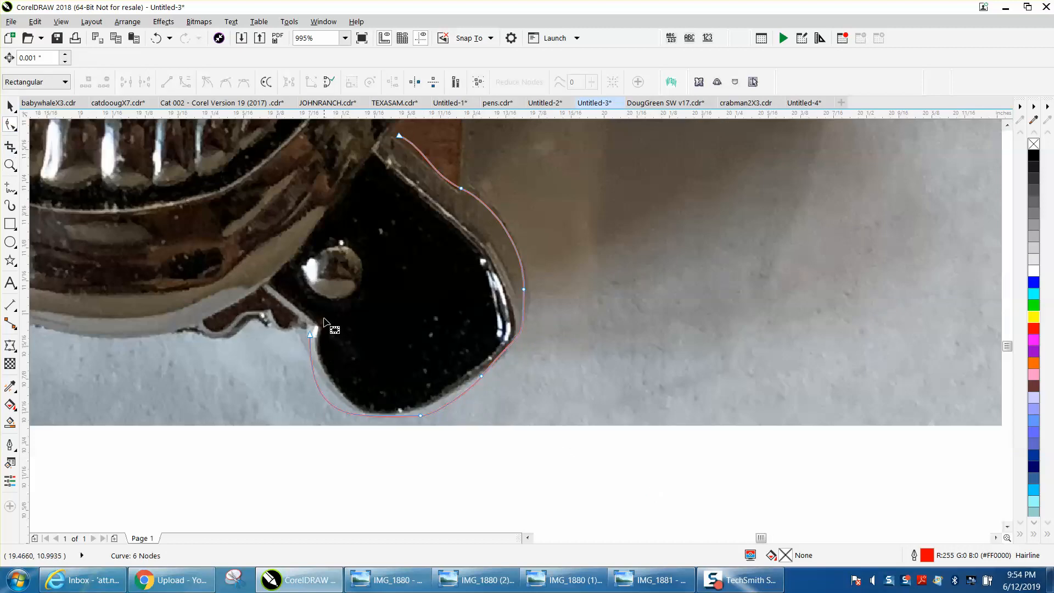
click(310, 335)
drag(310, 334, 305, 326)
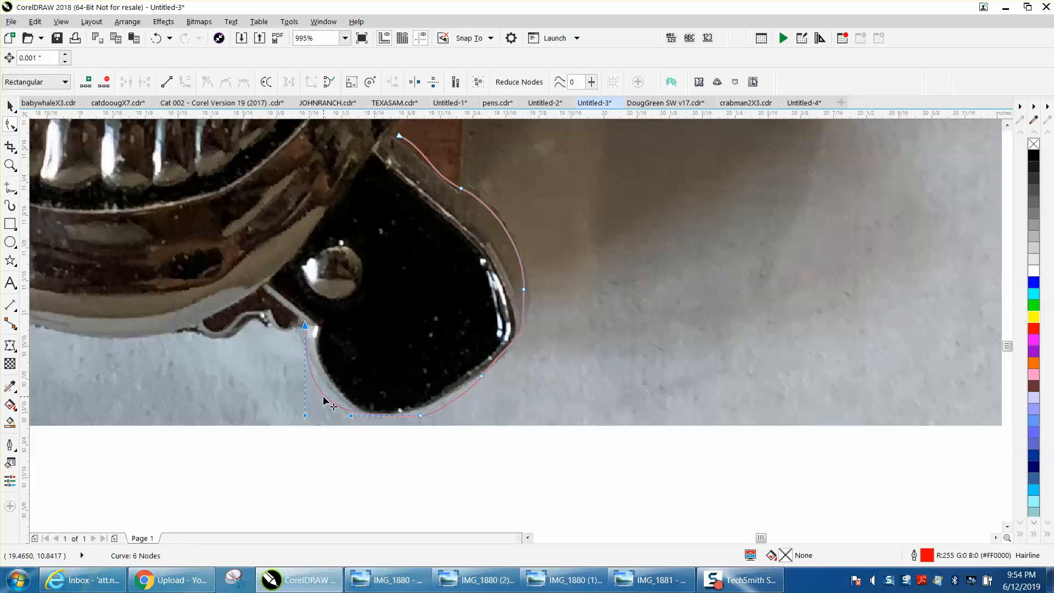
drag(325, 400, 339, 400)
click(420, 413)
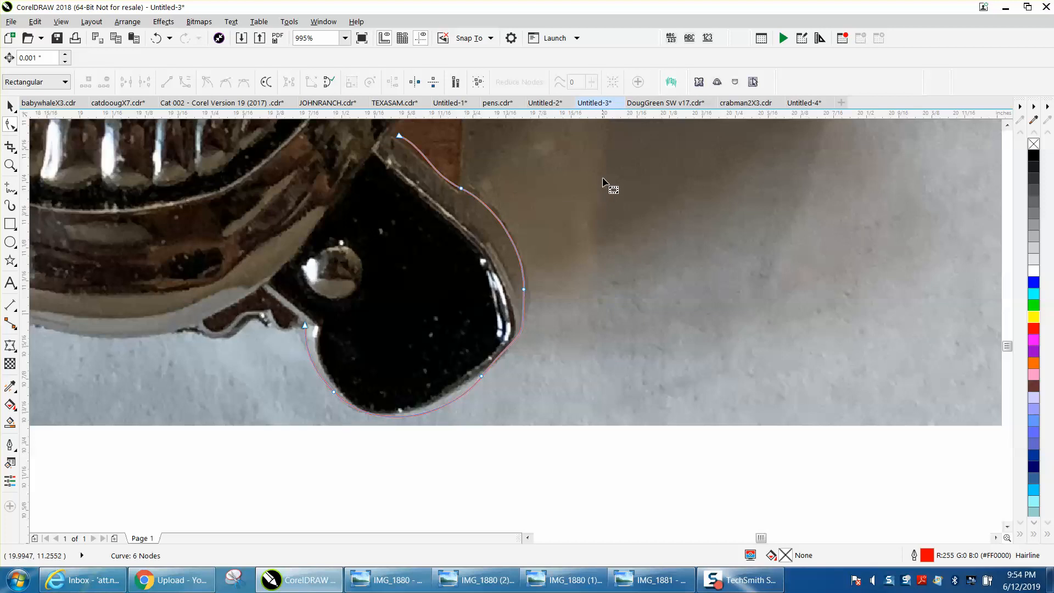
- Convert the handle curve's nodes to cusp nodes
drag(583, 282, 330, 416)
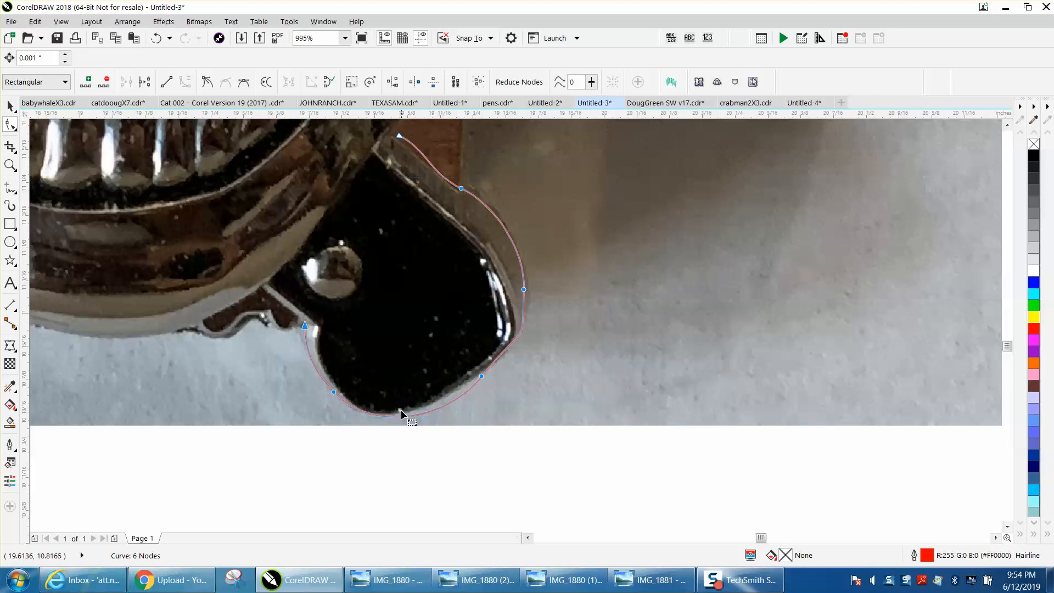
right_click(483, 378)
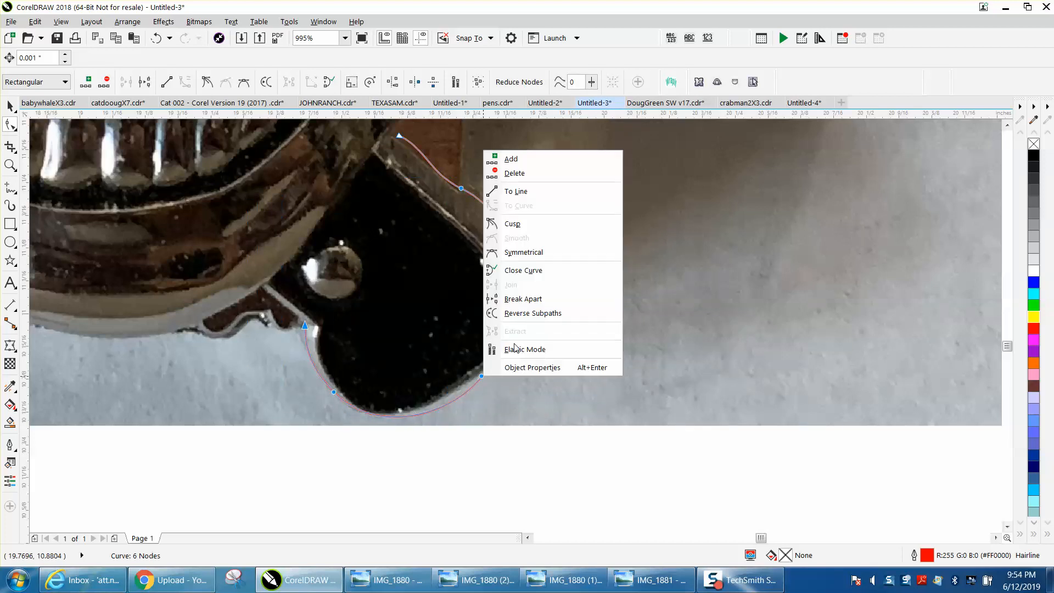
click(511, 221)
click(535, 292)
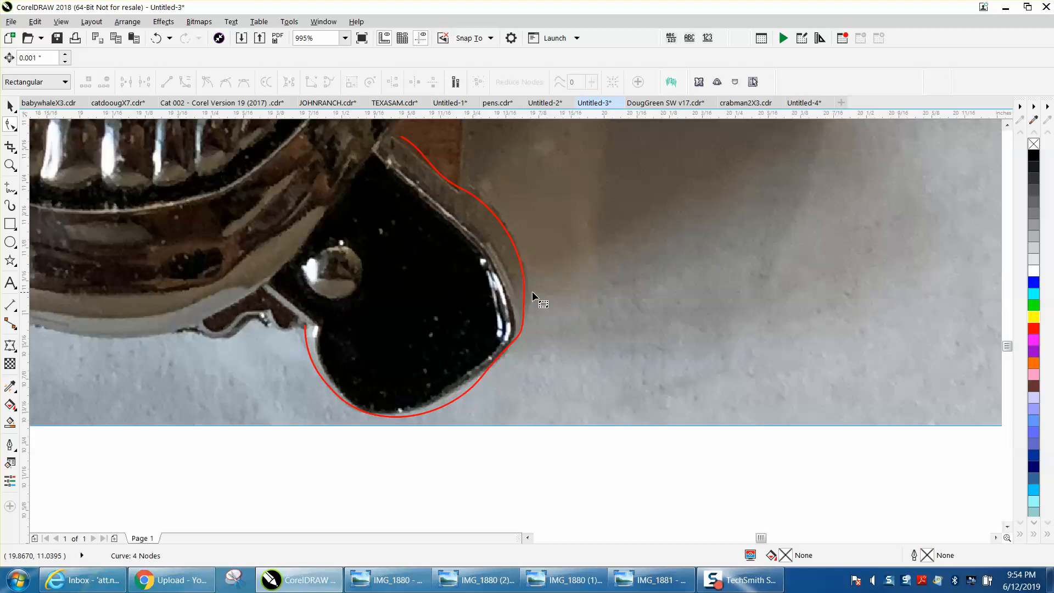
- Adjust the handle curve's outer nodes and control handles so that it follows the black handle's outer and lower edges
click(525, 296)
click(523, 289)
drag(525, 250, 521, 252)
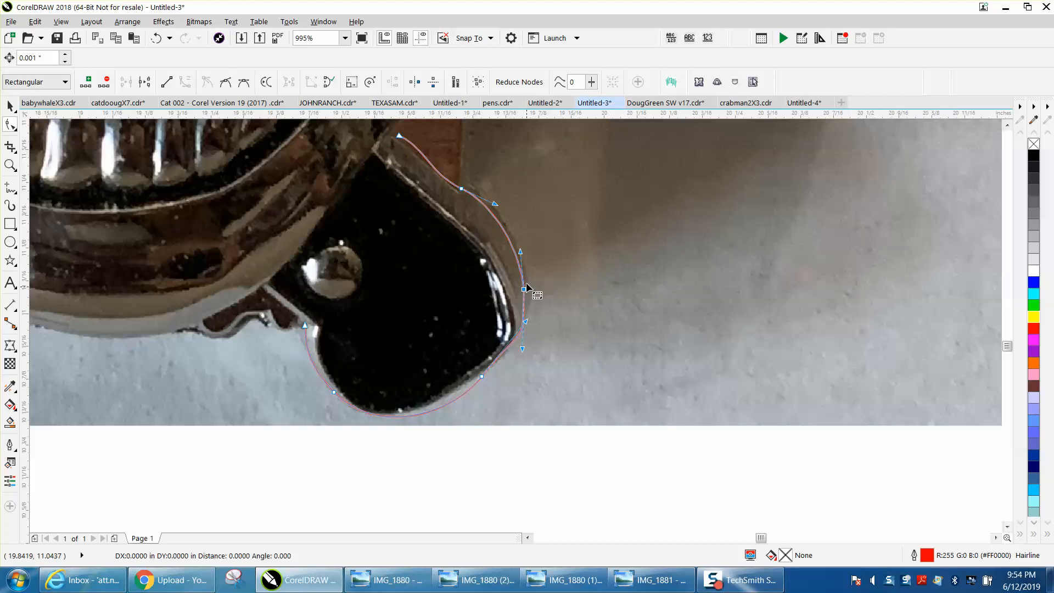
drag(462, 189, 468, 185)
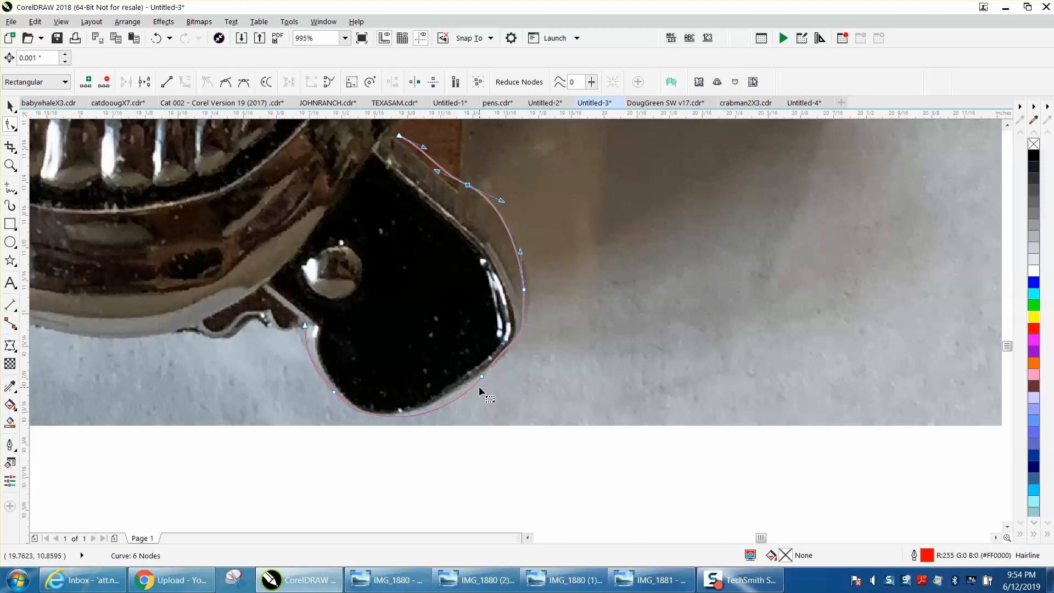
click(480, 376)
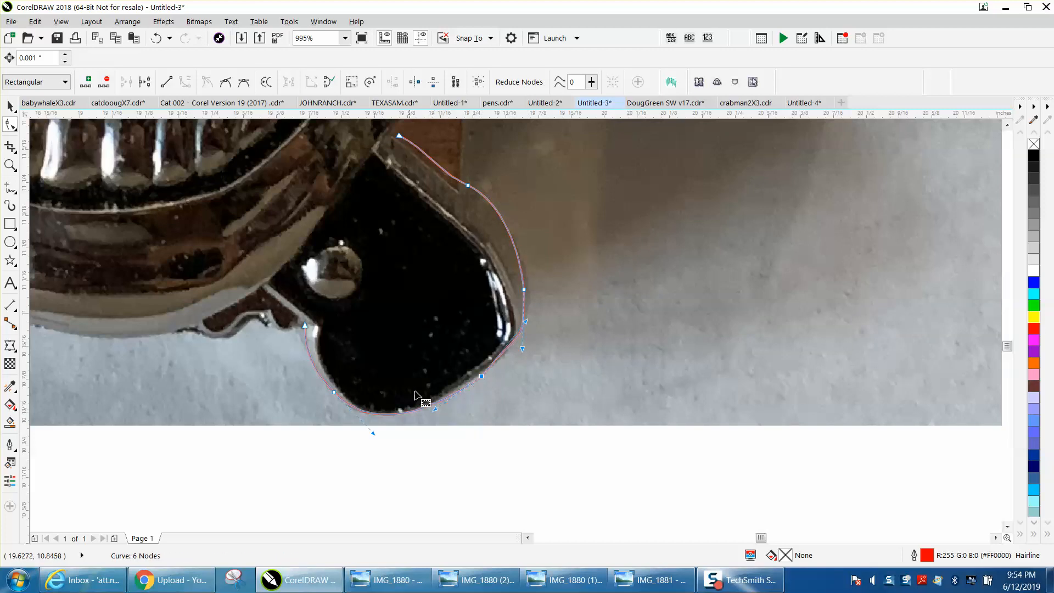
- Move the badge photo away from the traced outline so that the red lines stand alone
scroll(434, 390, down, 2)
scroll(434, 390, down, 6)
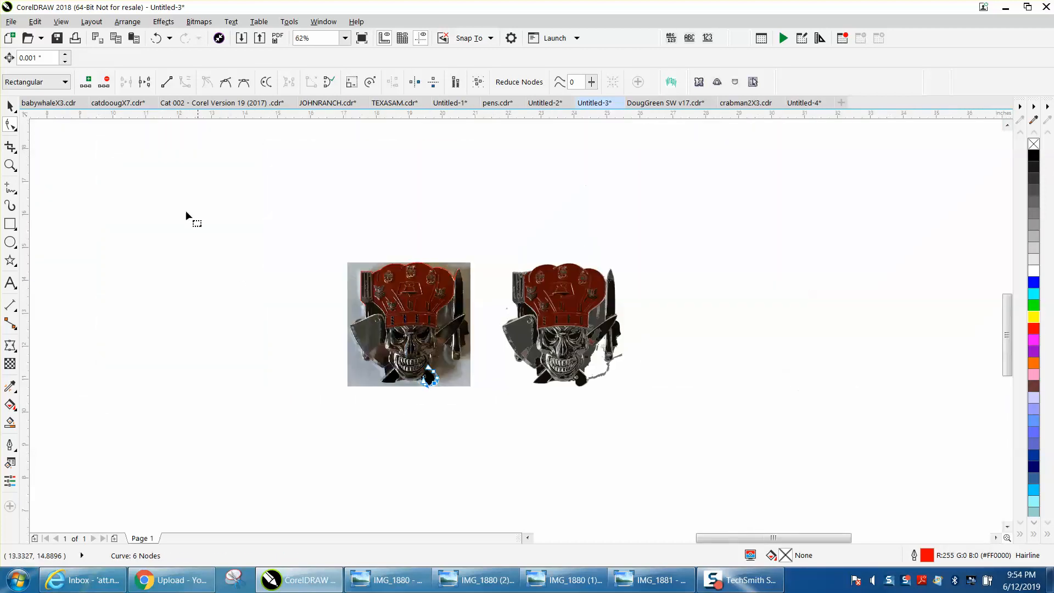
key(space)
click(352, 278)
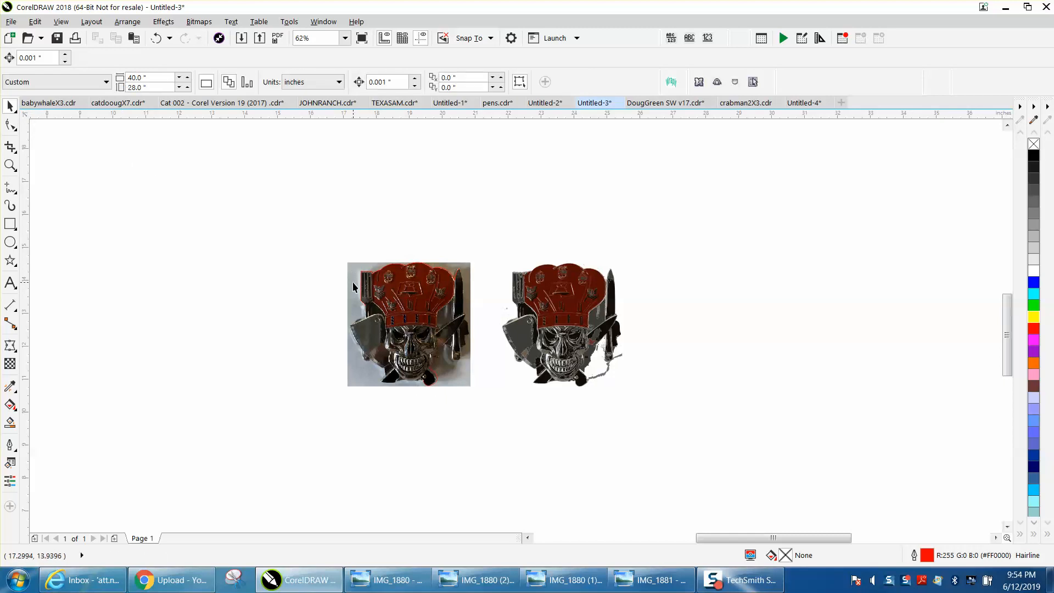
drag(353, 283, 116, 268)
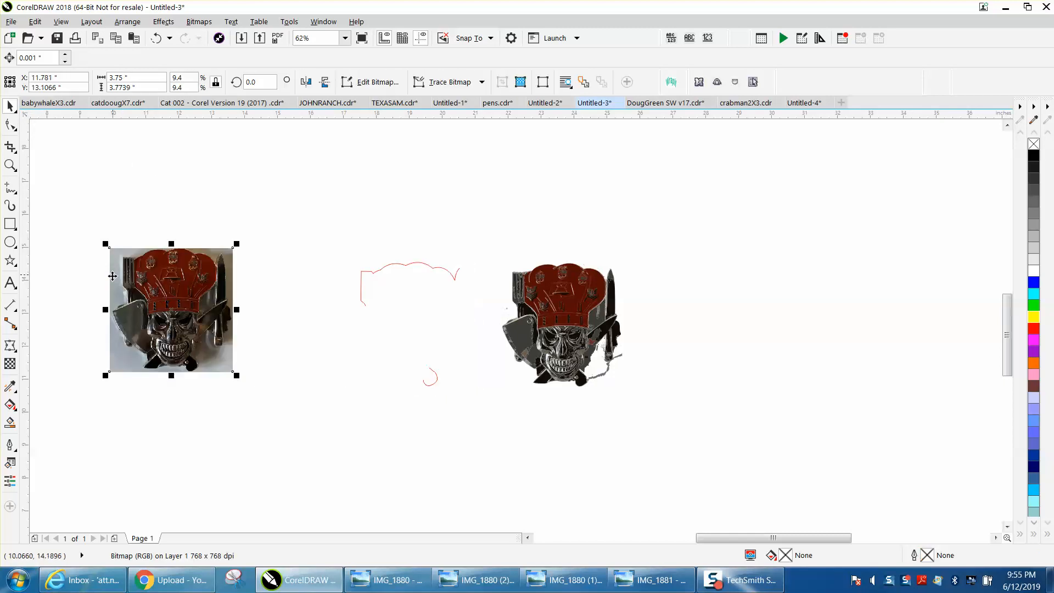
- Add a parallel dimension from the bottom of the handle curve to the highest point of the hat outline
click(10, 165)
drag(264, 221, 549, 412)
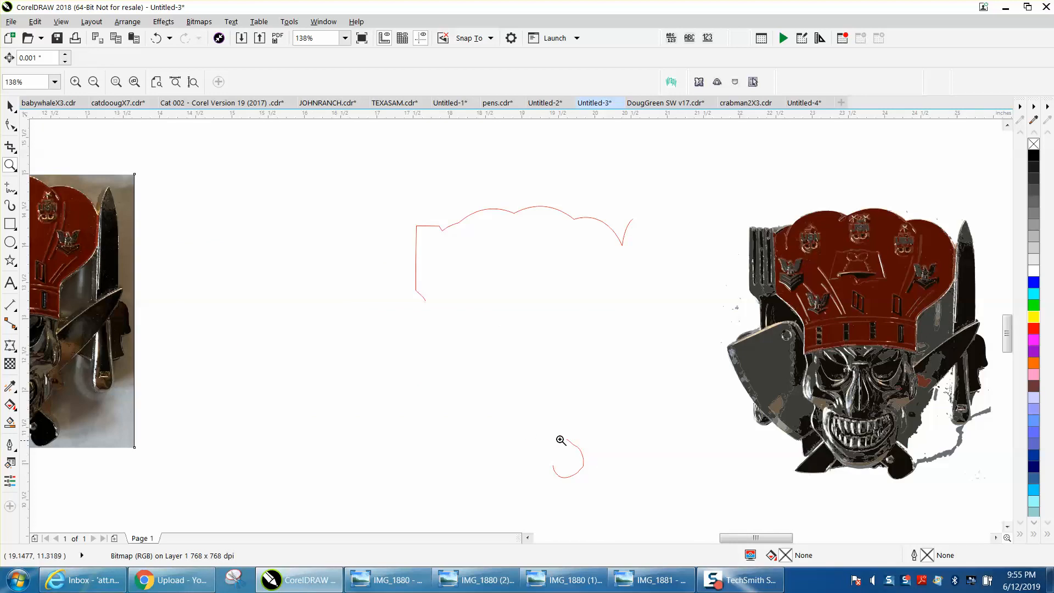
click(16, 307)
click(70, 304)
drag(572, 478, 546, 207)
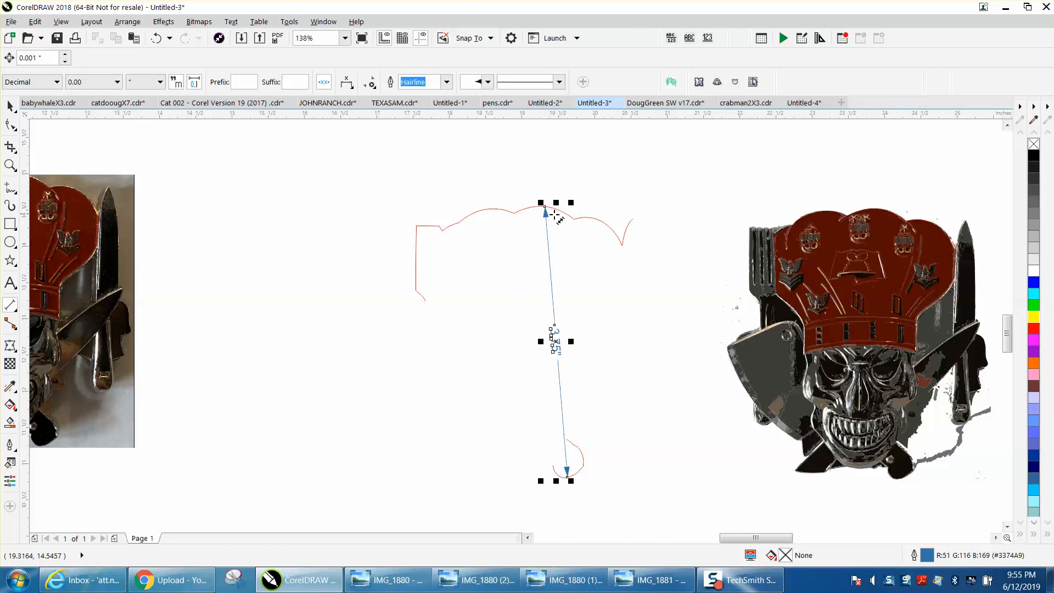
- Examine the height dimension and the traced outline pieces between the photo and the traced badge
click(9, 165)
drag(607, 391, 669, 459)
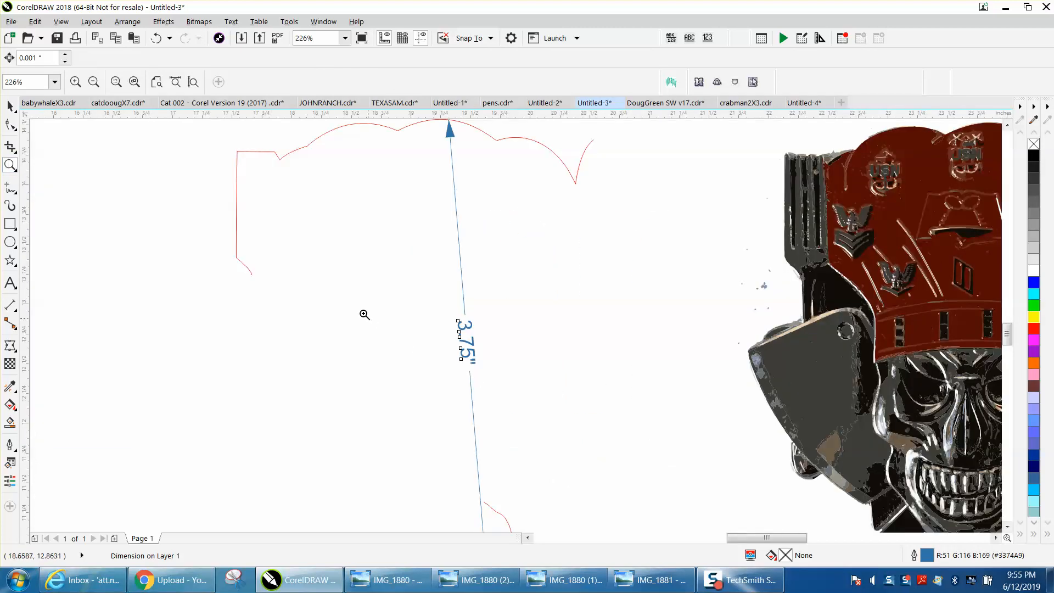
right_click(341, 296)
right_click(329, 278)
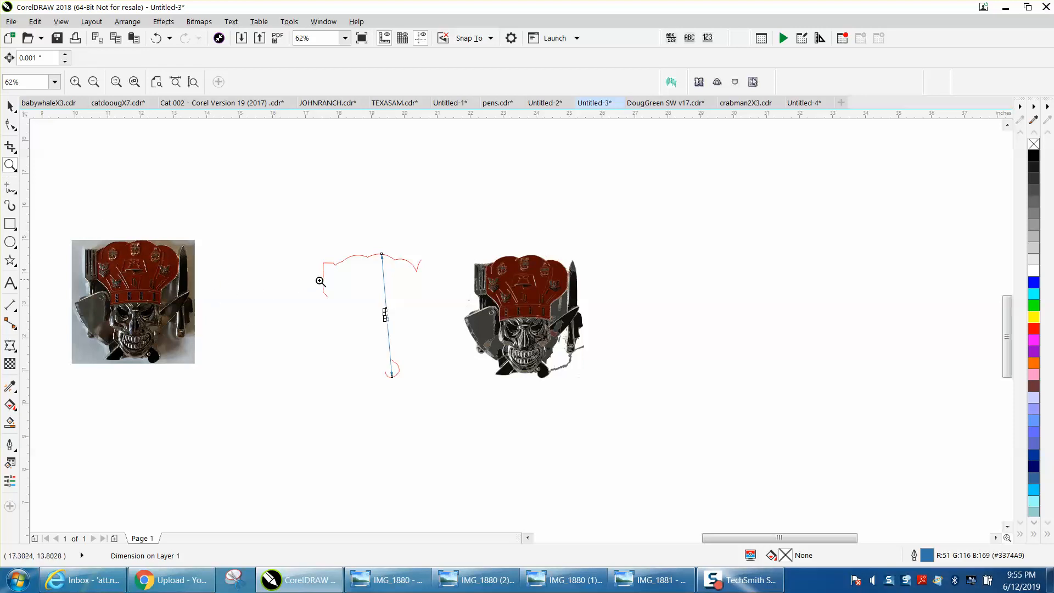
click(356, 279)
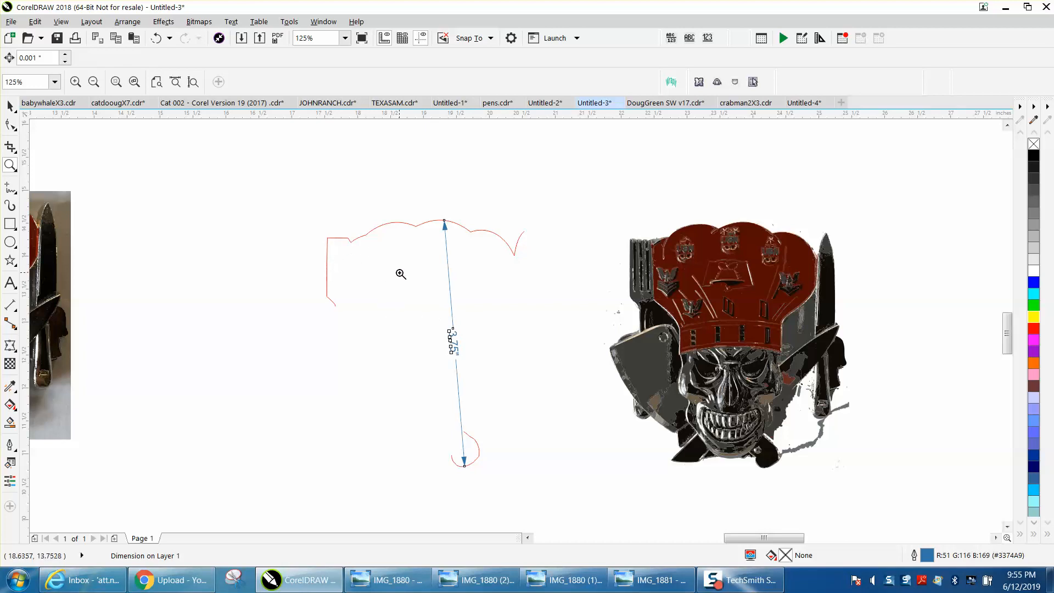
right_click(346, 283)
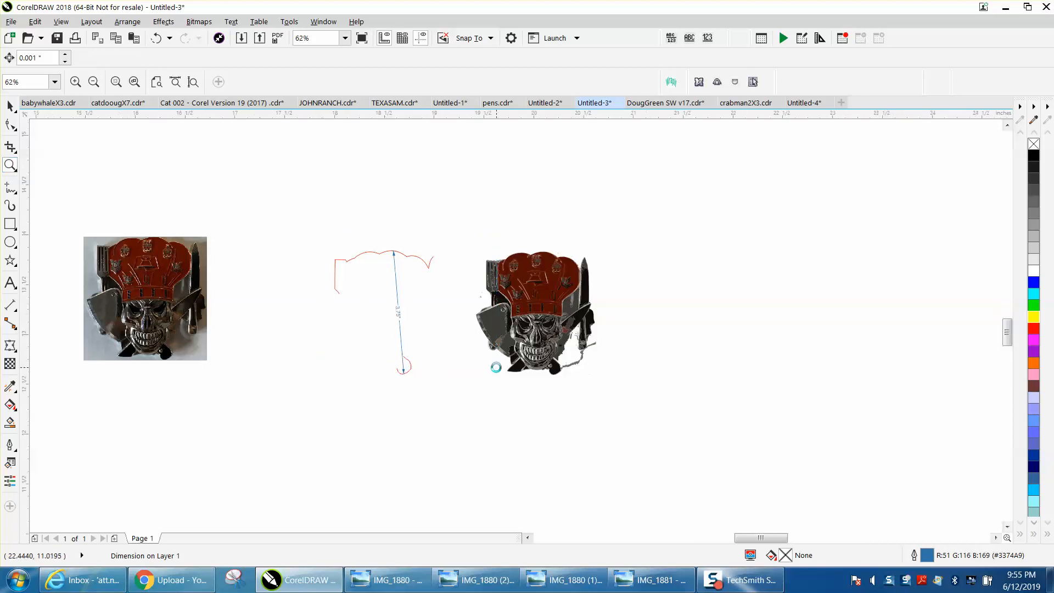
click(412, 366)
right_click(439, 375)
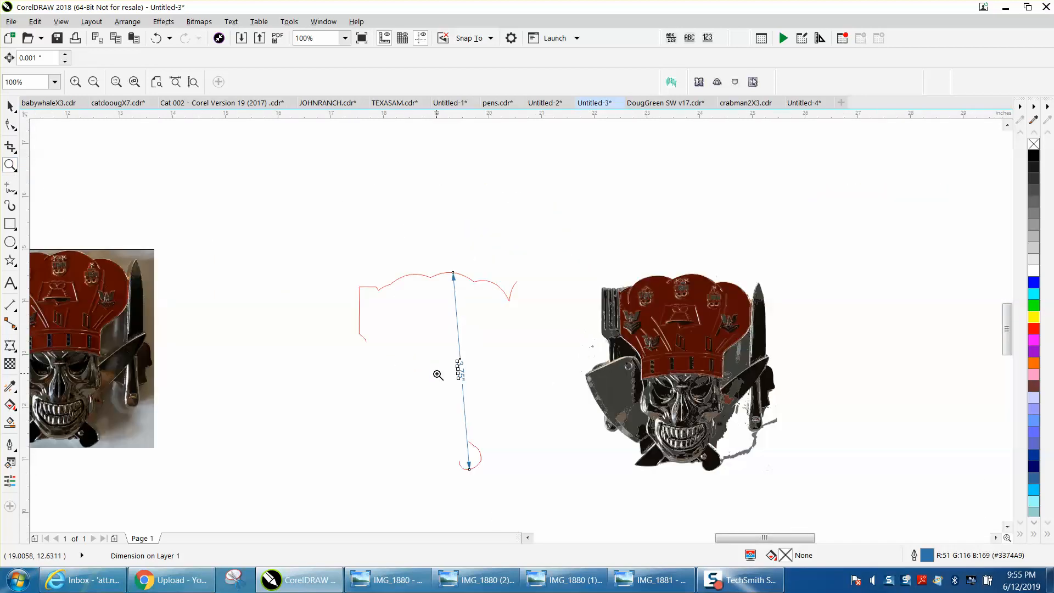